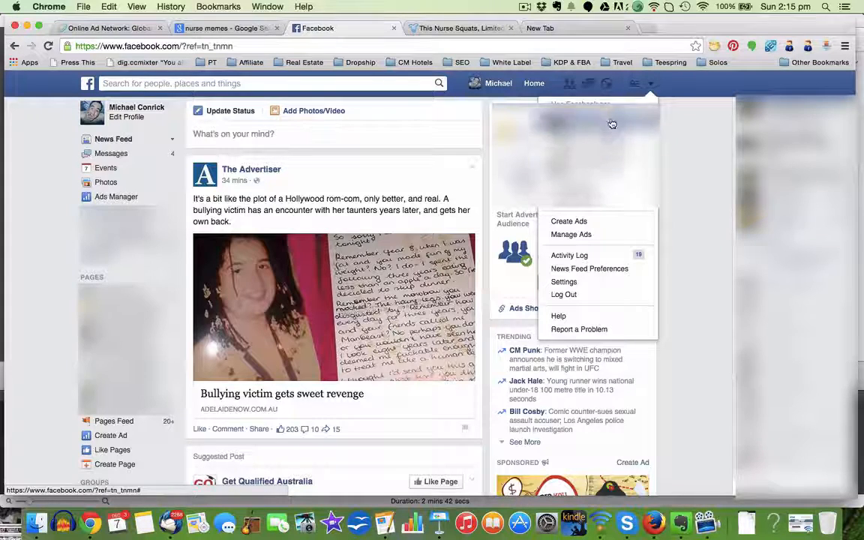
# Step: Start creating a new Facebook Page of type Brand or Product with the Health/Beauty category
pyautogui.click(577, 190)
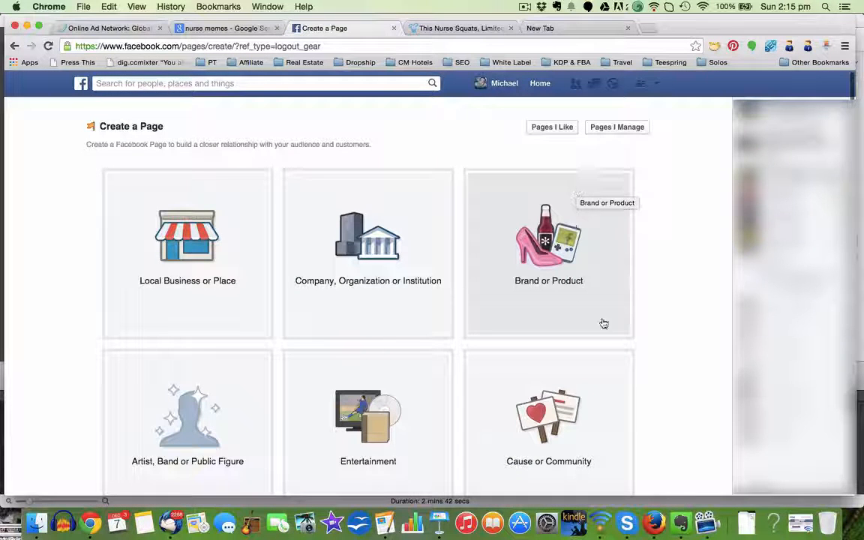
pyautogui.scroll(-2, 649, 378)
pyautogui.scroll(1, 648, 379)
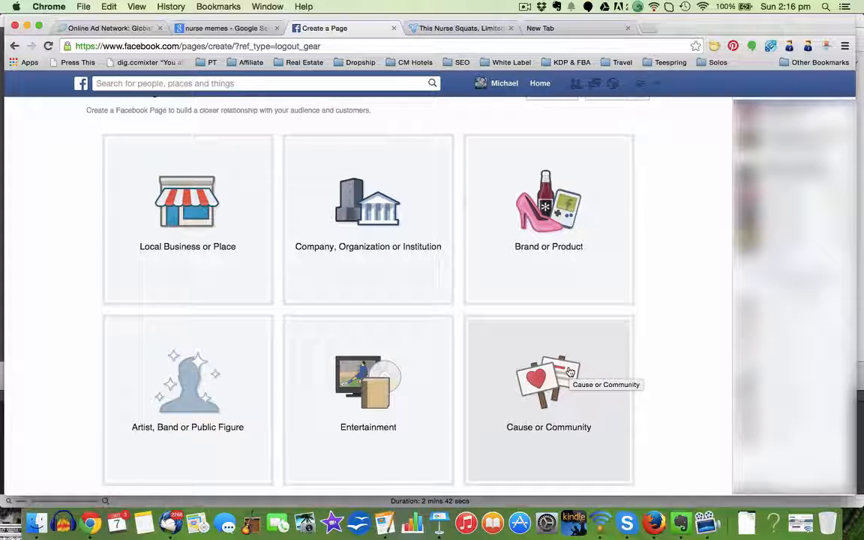
pyautogui.scroll(-1, 658, 383)
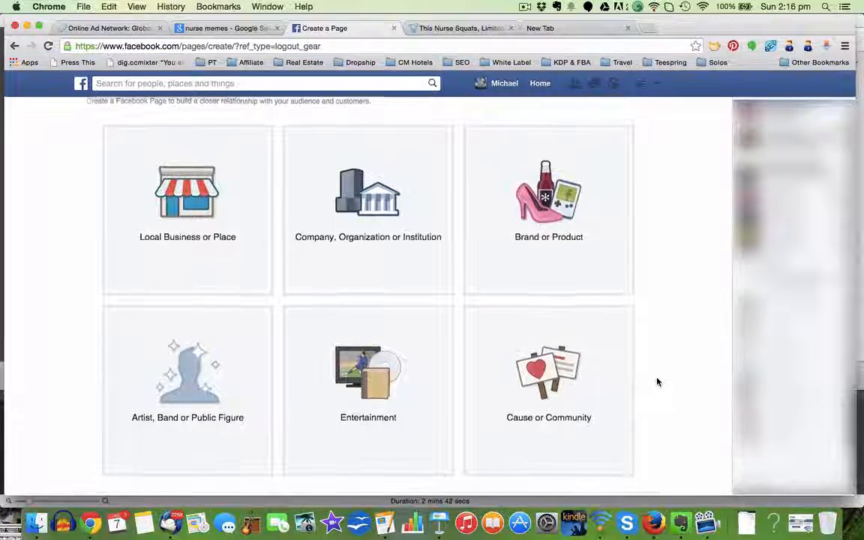
pyautogui.click(540, 220)
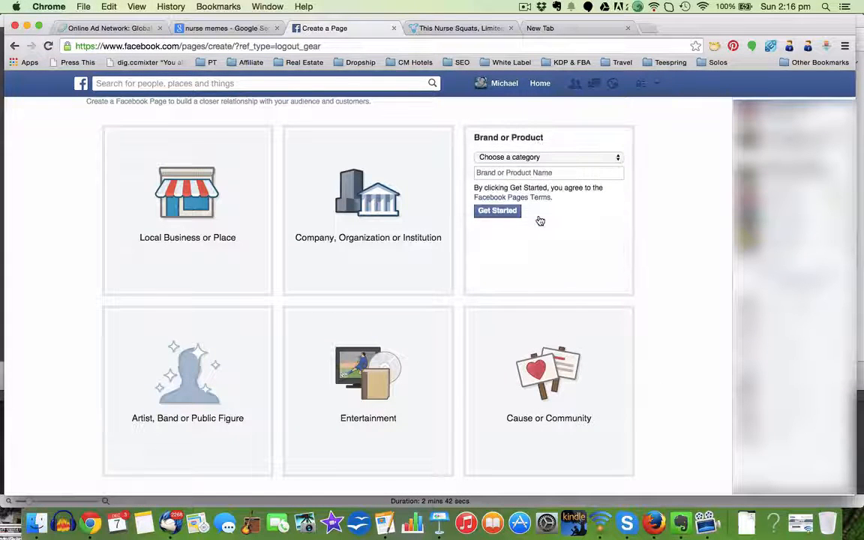
pyautogui.click(579, 160)
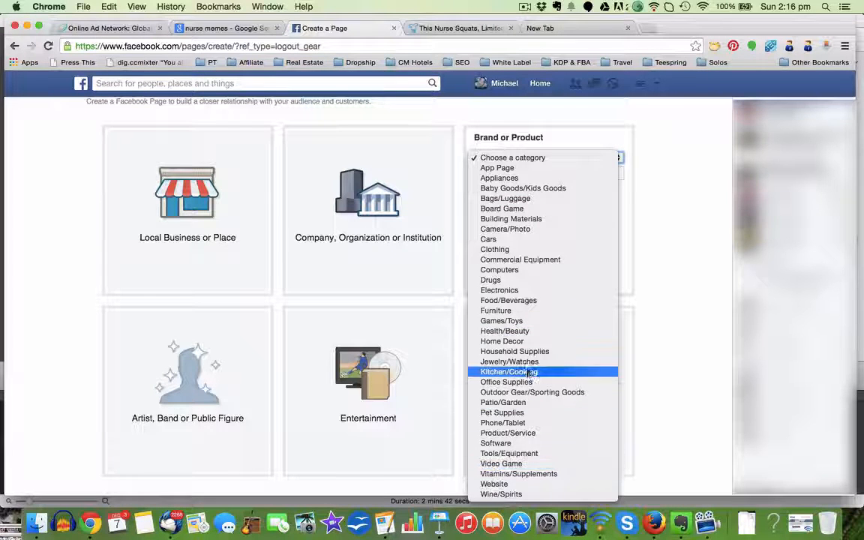
pyautogui.click(516, 331)
# Step: Name the brand page "I Love Nurses" and proceed to its setup
pyautogui.click(560, 174)
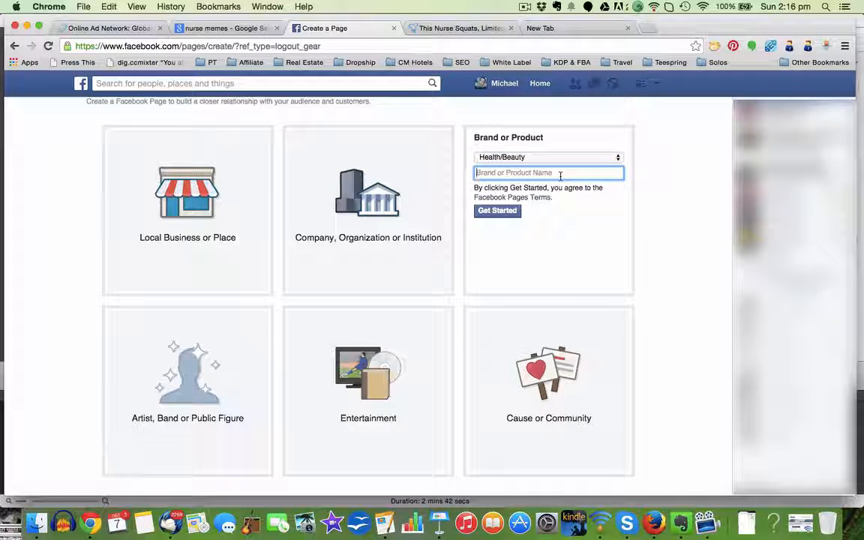
pyautogui.write('f')
pyautogui.write(' Love N')
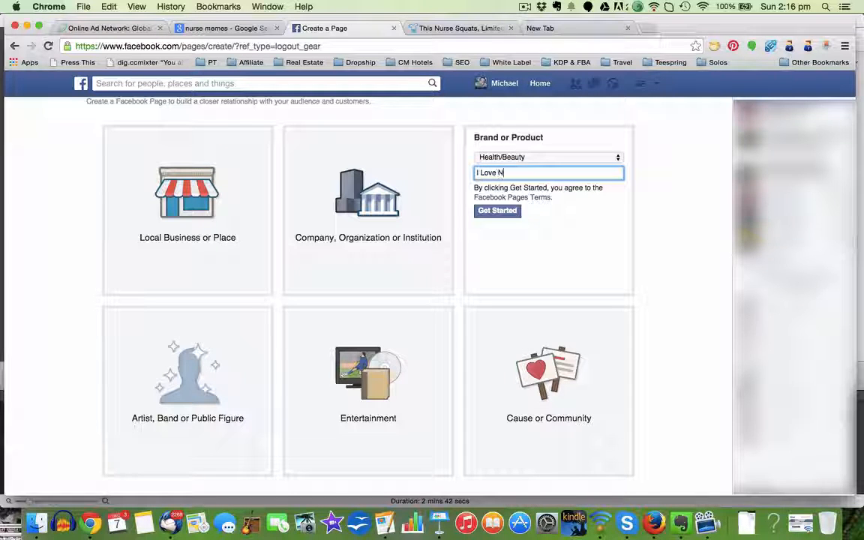
pyautogui.write('urses')
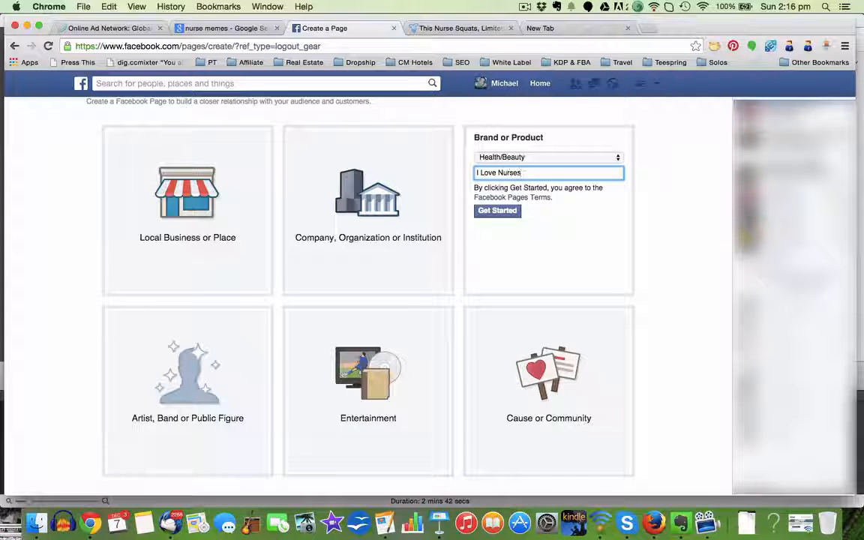
pyautogui.click(489, 216)
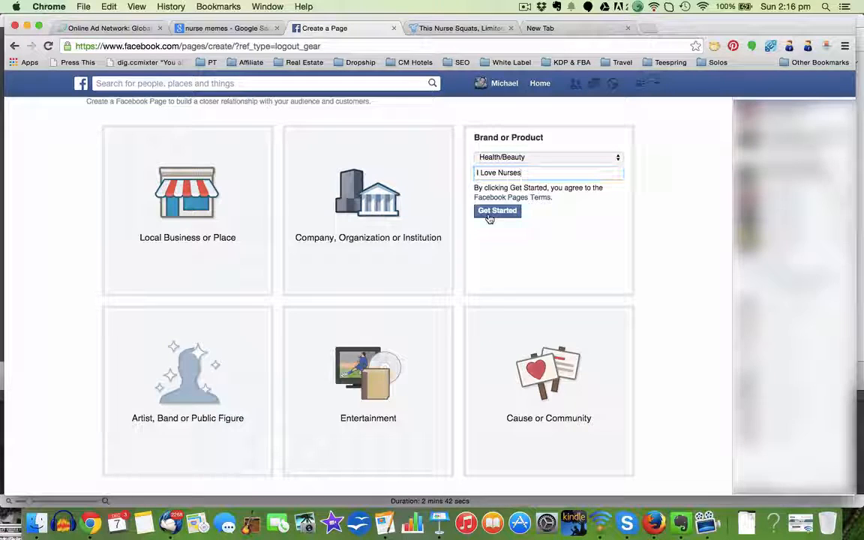
pyautogui.click(489, 217)
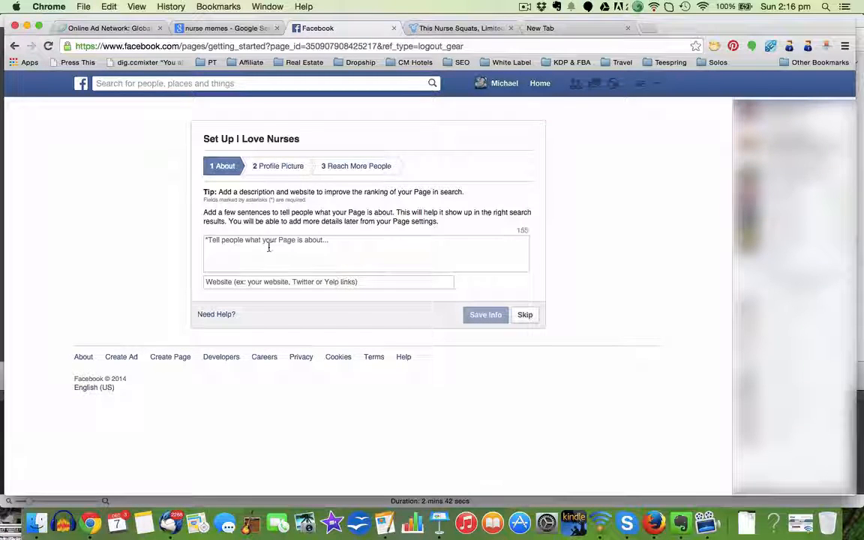
pyautogui.click(269, 248)
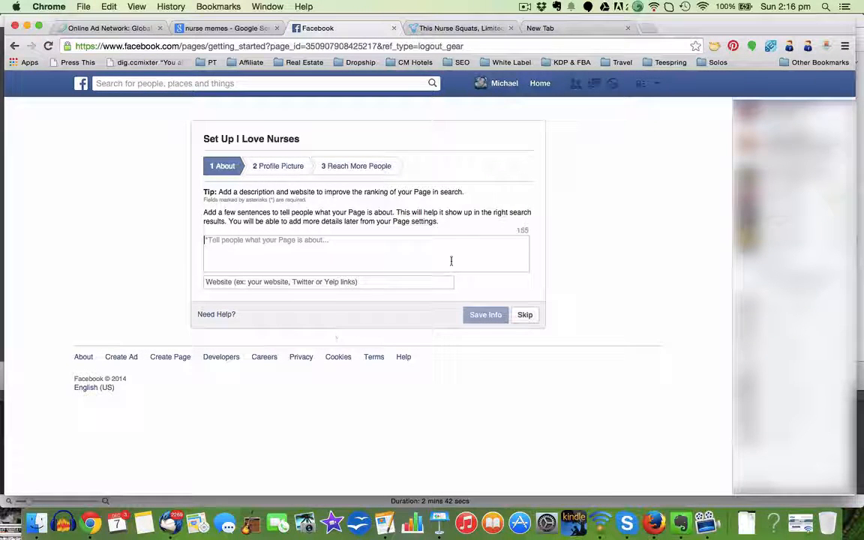
pyautogui.click(301, 283)
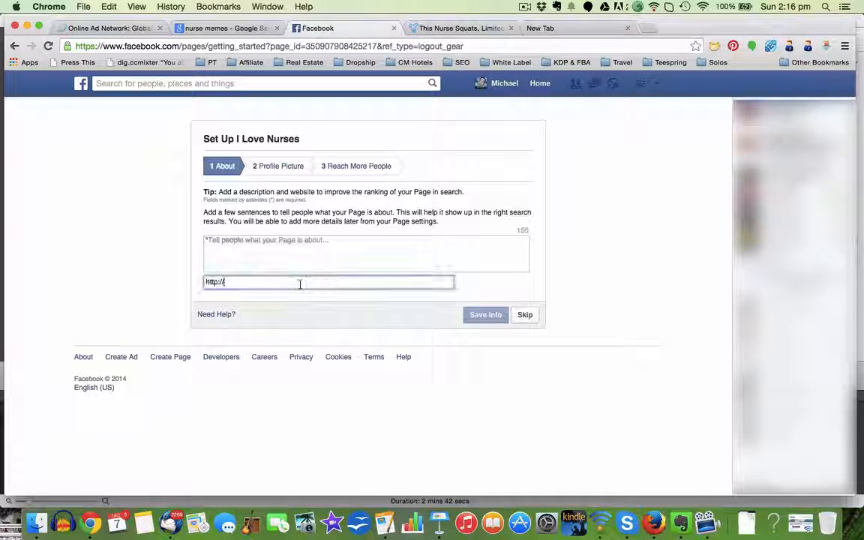
pyautogui.click(460, 27)
pyautogui.click(296, 47)
pyautogui.press('super+c')
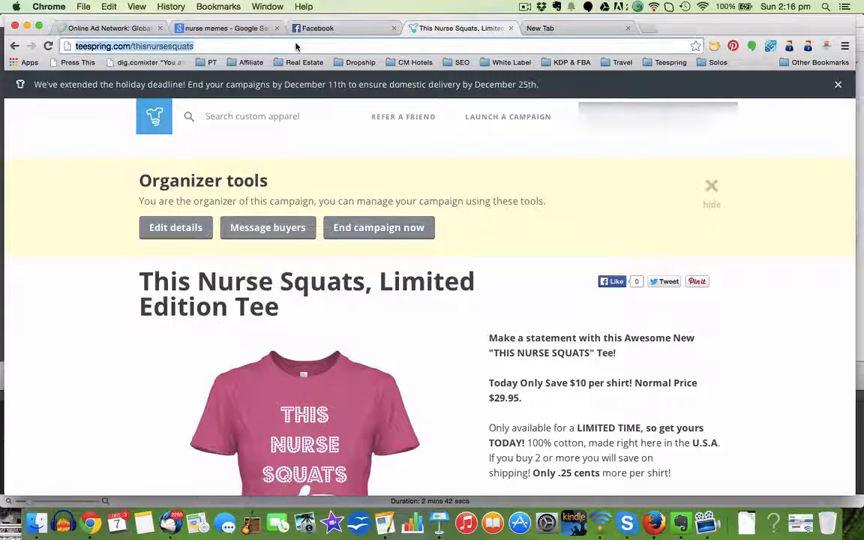
pyautogui.click(324, 28)
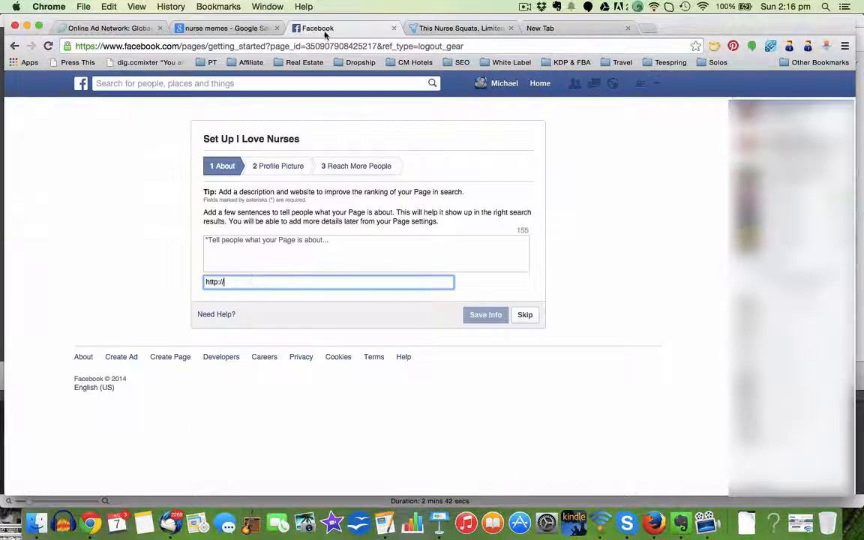
pyautogui.press('super+a')
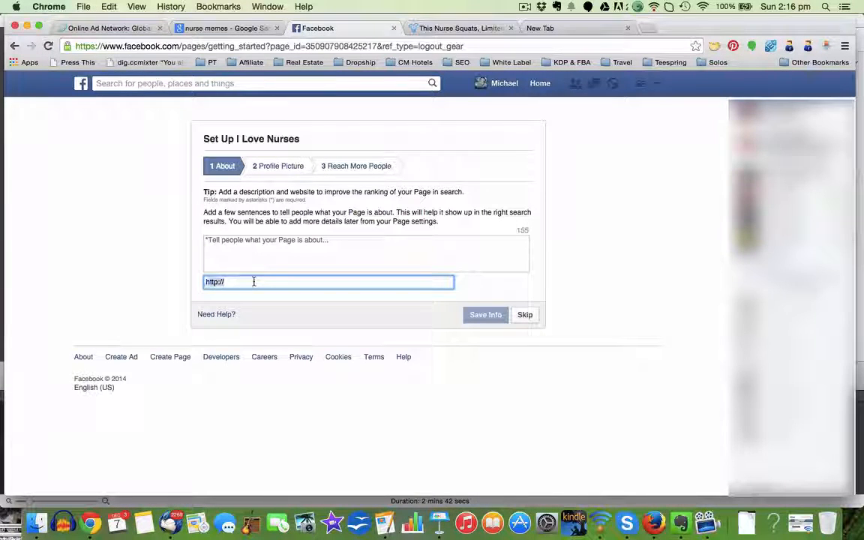
pyautogui.press('super+v')
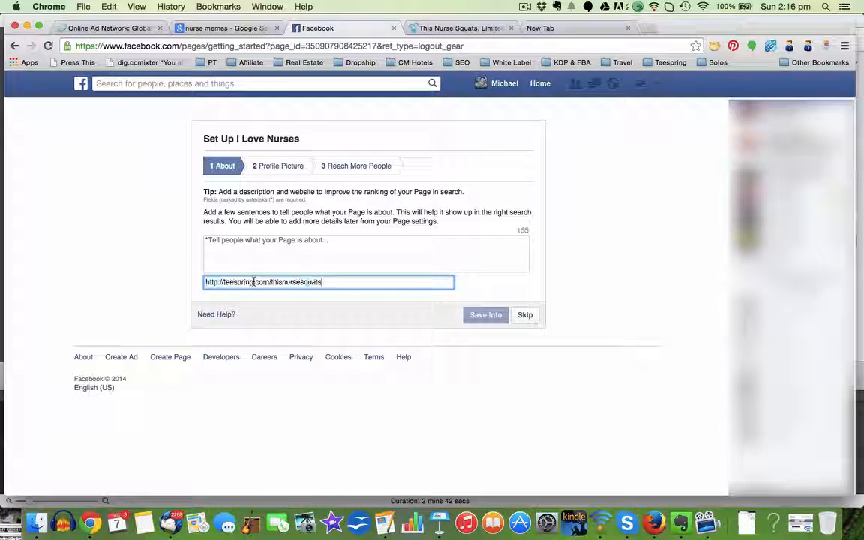
# Step: Enter the page description "Do you love Nurses? We Do!" and save the About info
pyautogui.click(313, 243)
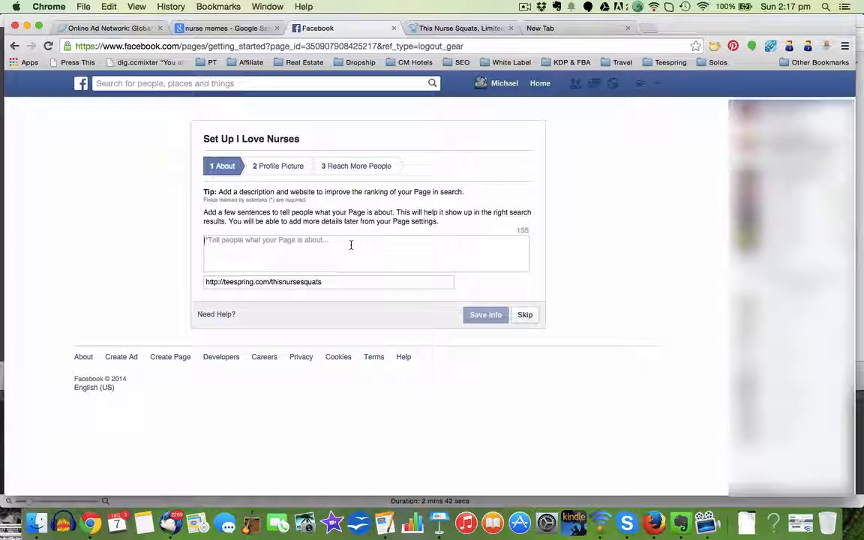
pyautogui.write('Do ')
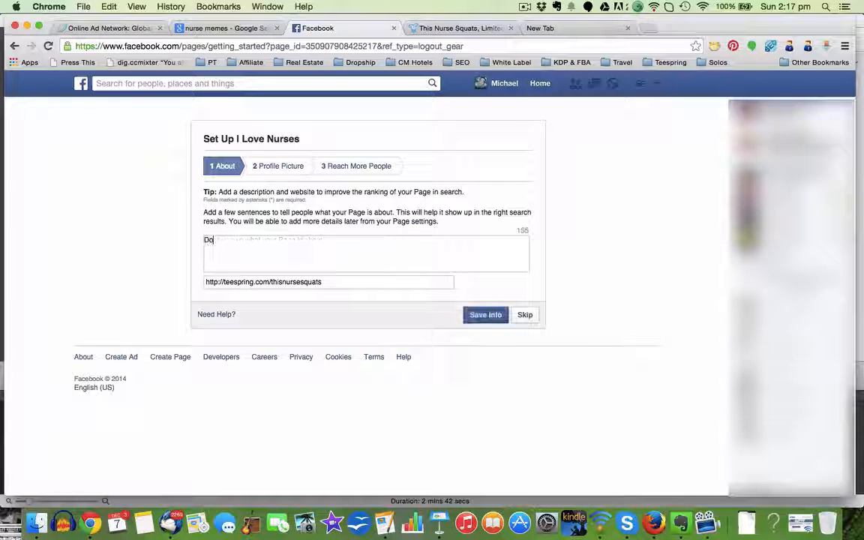
pyautogui.write('you love ')
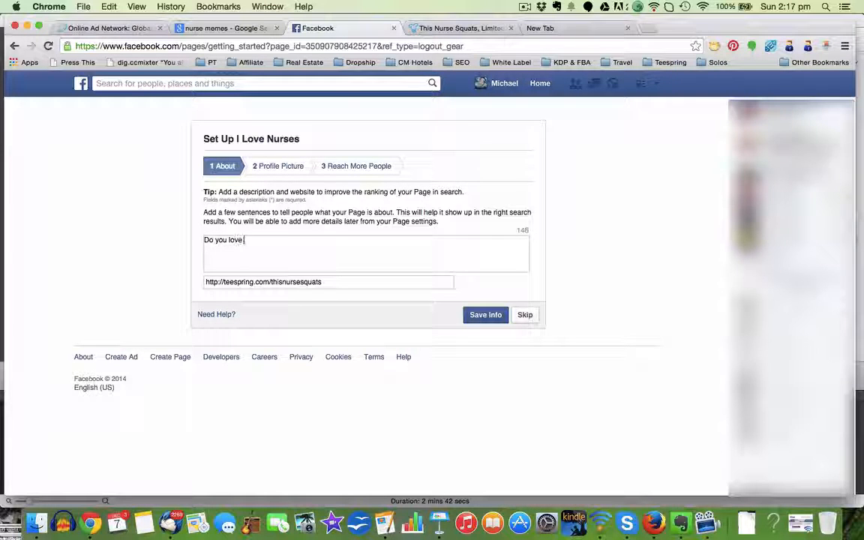
pyautogui.write('Nurses')
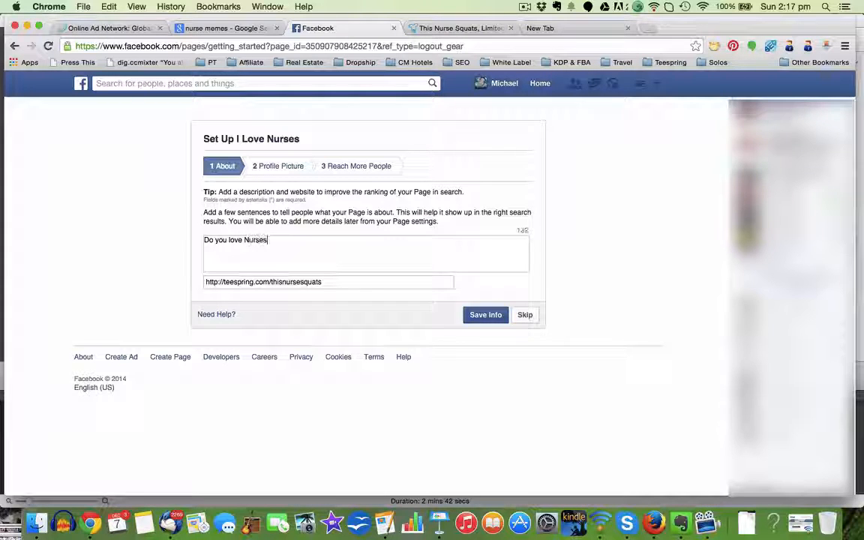
pyautogui.write('? We Do!')
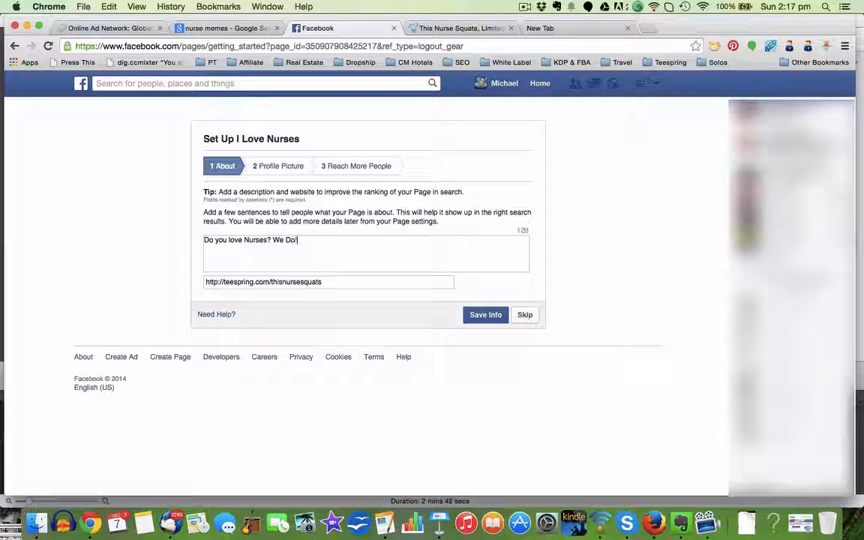
pyautogui.click(489, 317)
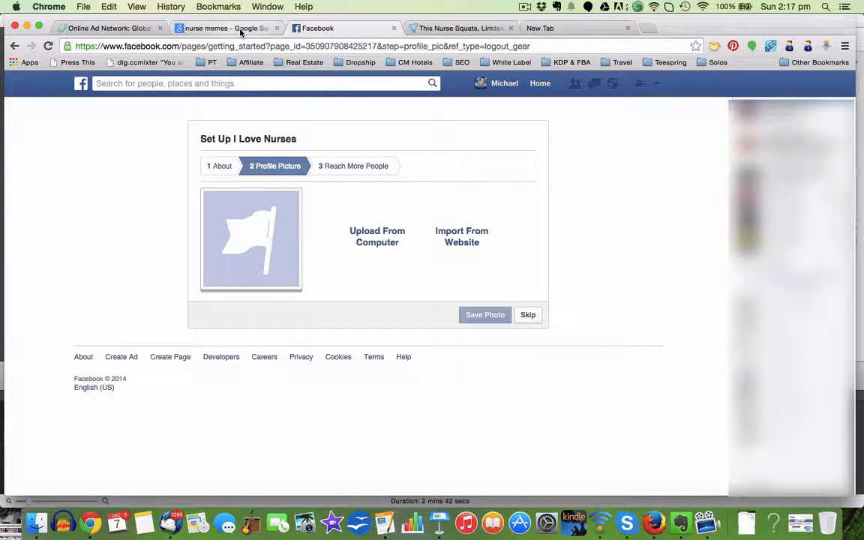
# Step: Switch to Google Images and look through the nurse memes results for a suitable profile picture
pyautogui.click(238, 29)
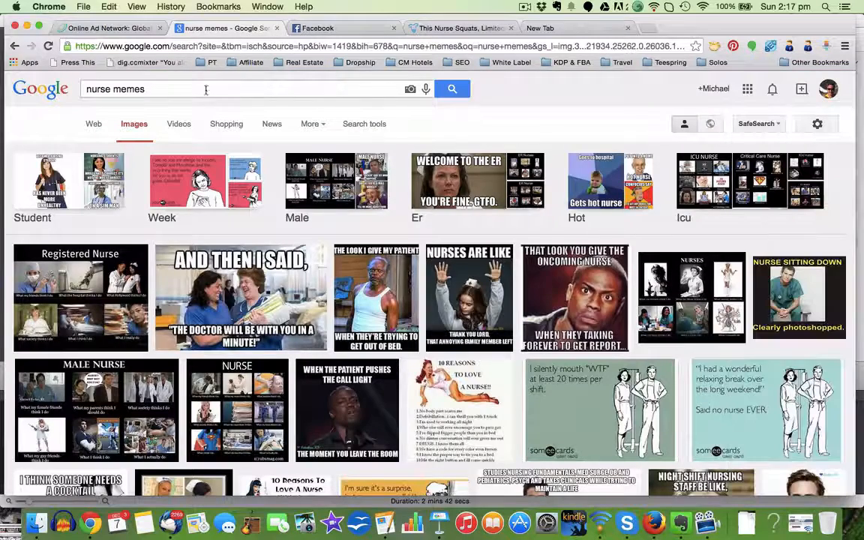
pyautogui.click(206, 90)
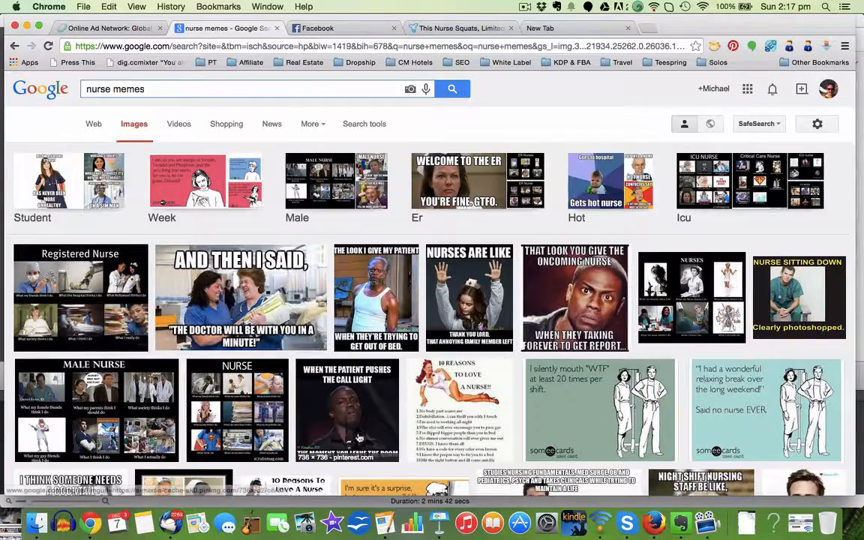
pyautogui.scroll(-10, 311, 405)
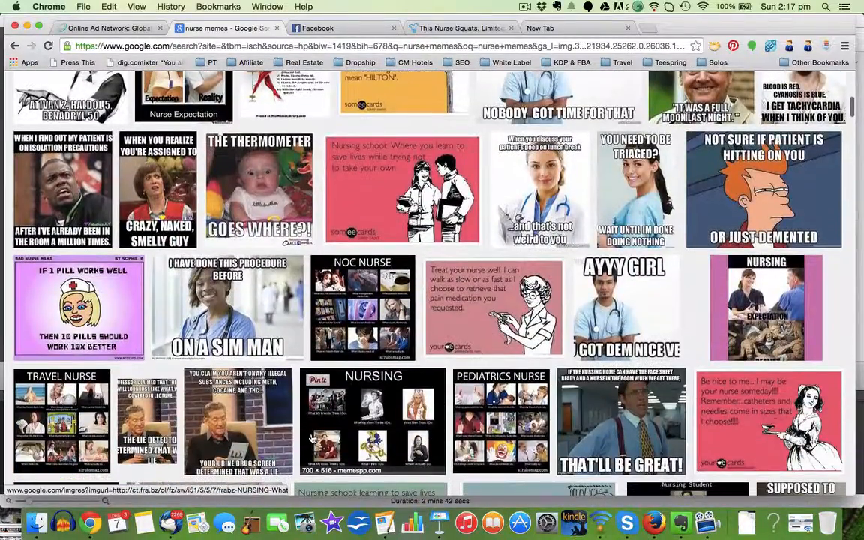
pyautogui.scroll(-1, 312, 438)
pyautogui.scroll(1, 312, 438)
pyautogui.scroll(-8, 312, 438)
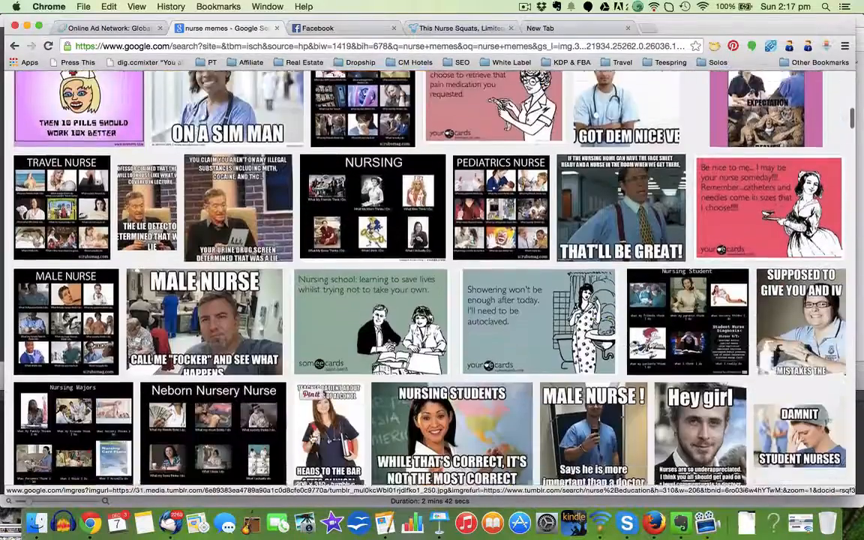
pyautogui.scroll(-5, 313, 438)
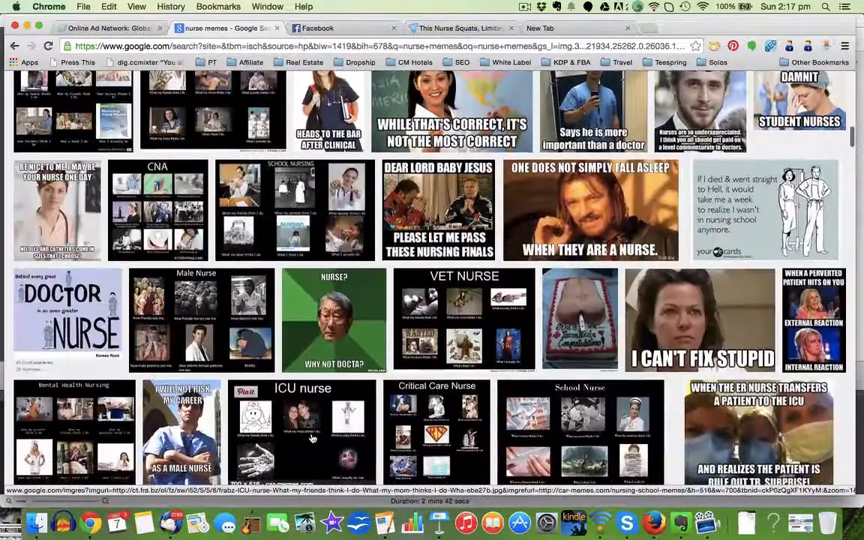
pyautogui.scroll(15, 313, 440)
# Step: Search Google Images for "nurse" and open the full-size photo of the smiling nurse in blue scrubs reaching to a patient
pyautogui.doubleClick(114, 89)
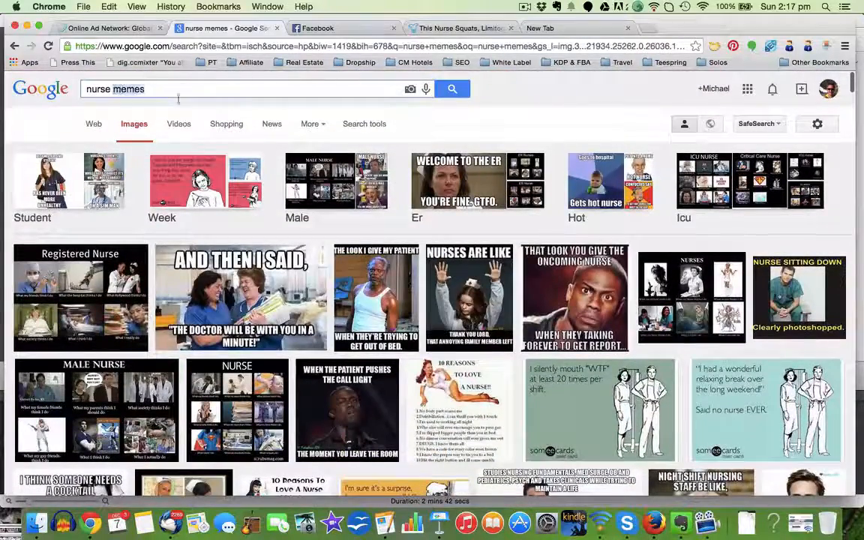
pyautogui.press('BackSpace')
pyautogui.press('Return')
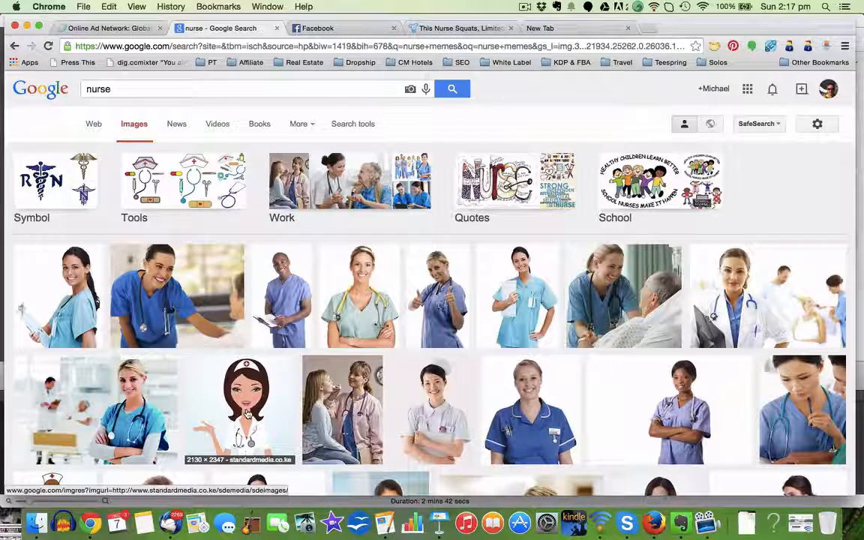
pyautogui.click(175, 301)
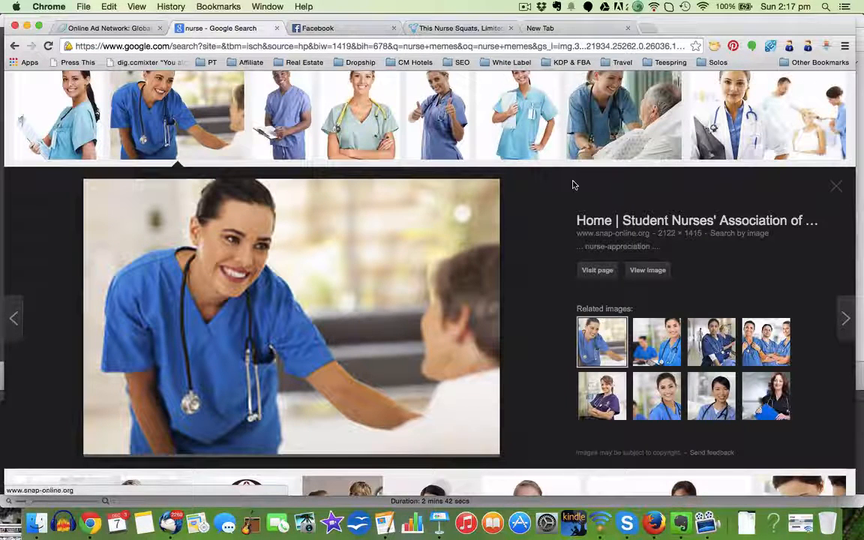
pyautogui.click(645, 272)
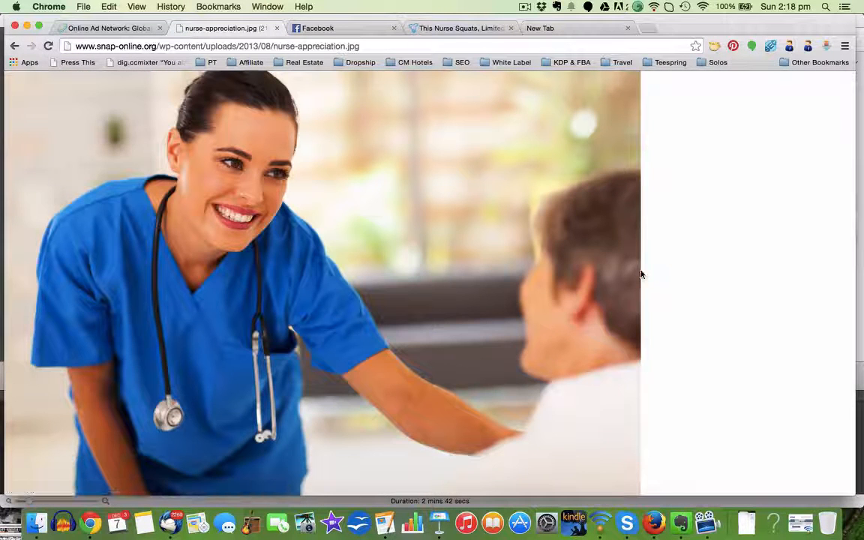
# Step: Save the nurse photo to the Desktop as nurse-appreciation
pyautogui.rightClick(298, 173)
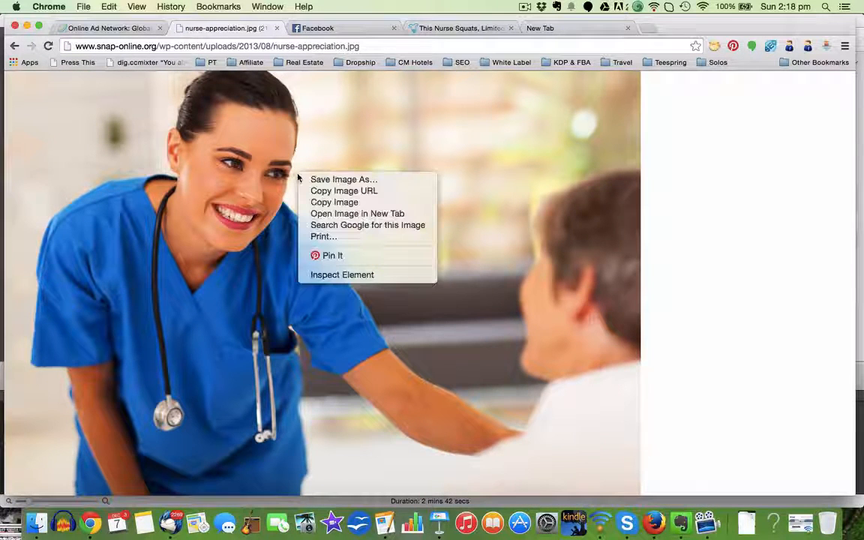
pyautogui.click(350, 181)
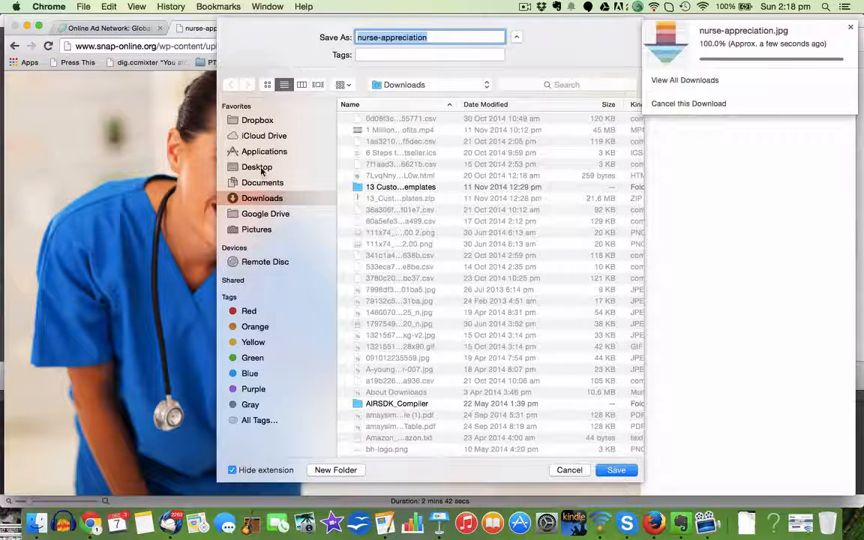
pyautogui.click(260, 168)
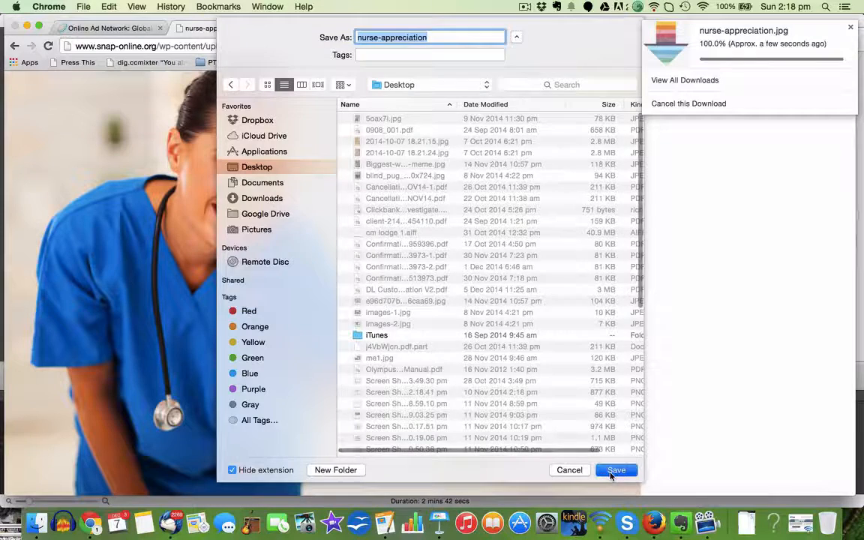
pyautogui.click(616, 471)
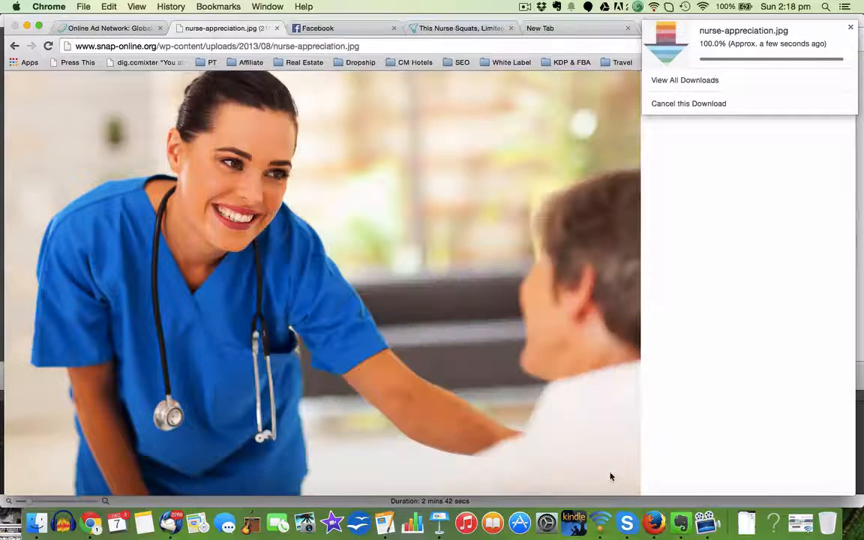
# Step: Return to the Facebook Page setup, upload nurse-appreciation.jpg from the Desktop as the profile picture and continue
pyautogui.click(324, 29)
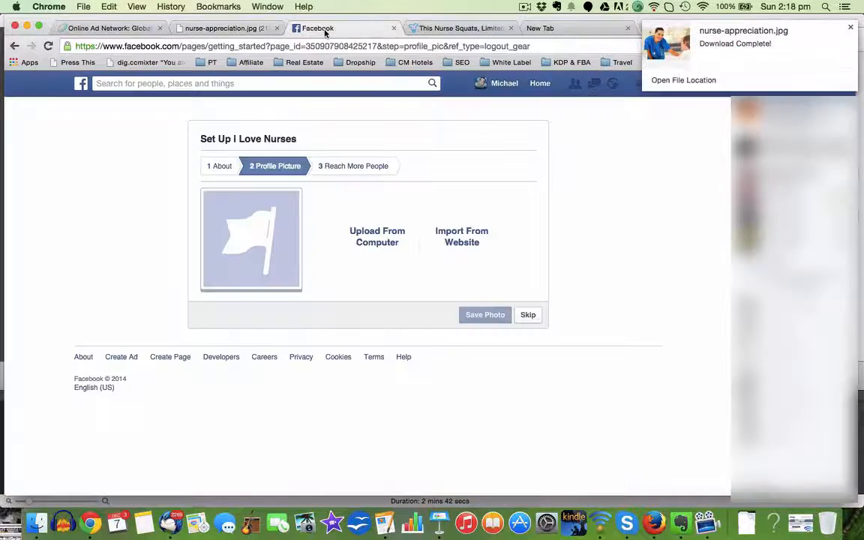
pyautogui.click(380, 235)
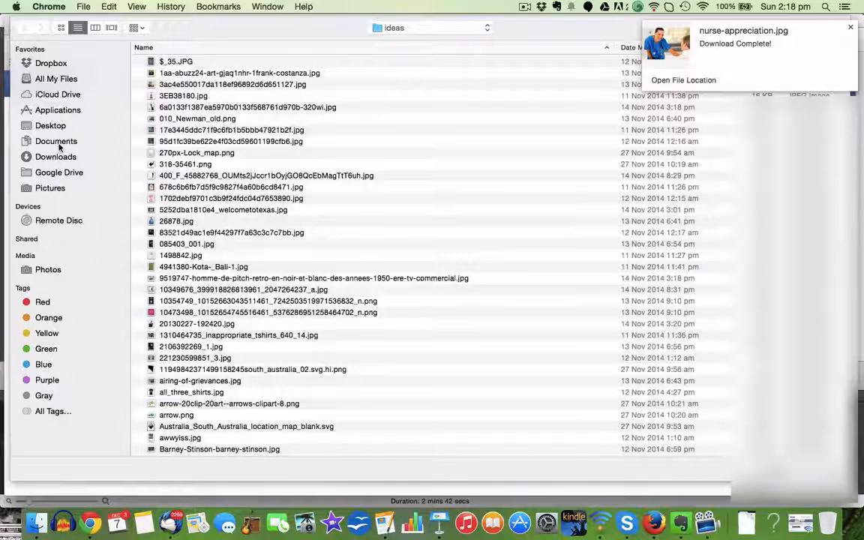
pyautogui.click(57, 128)
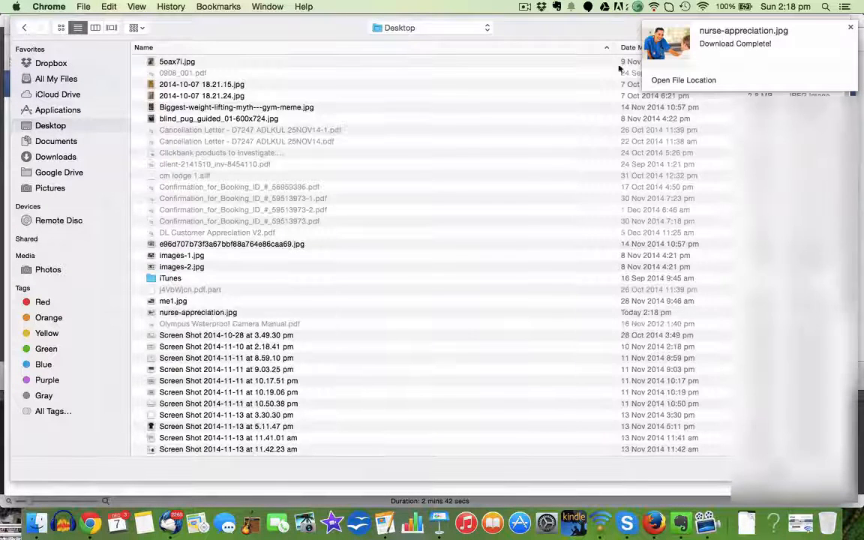
pyautogui.click(624, 47)
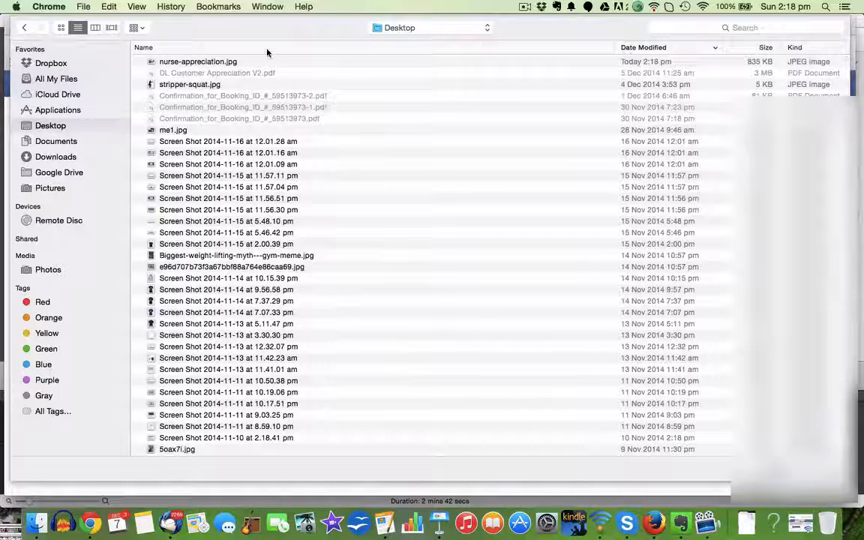
pyautogui.doubleClick(207, 64)
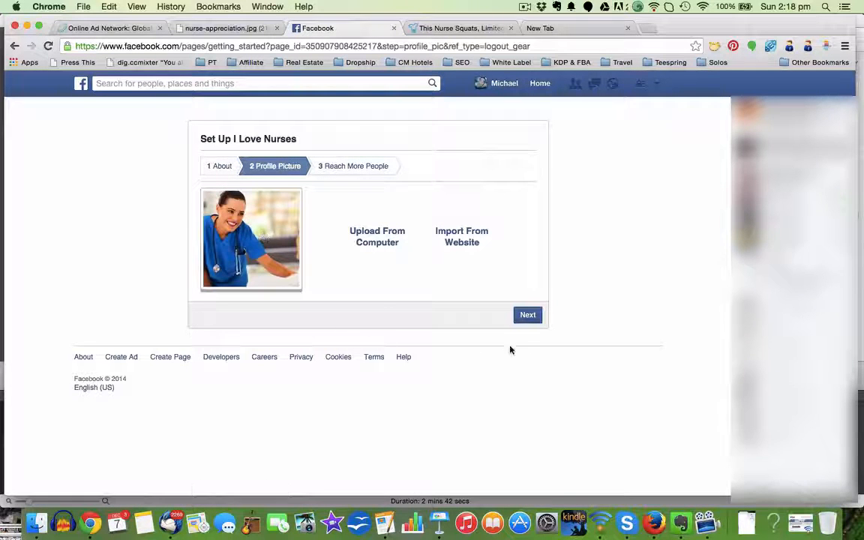
pyautogui.click(527, 315)
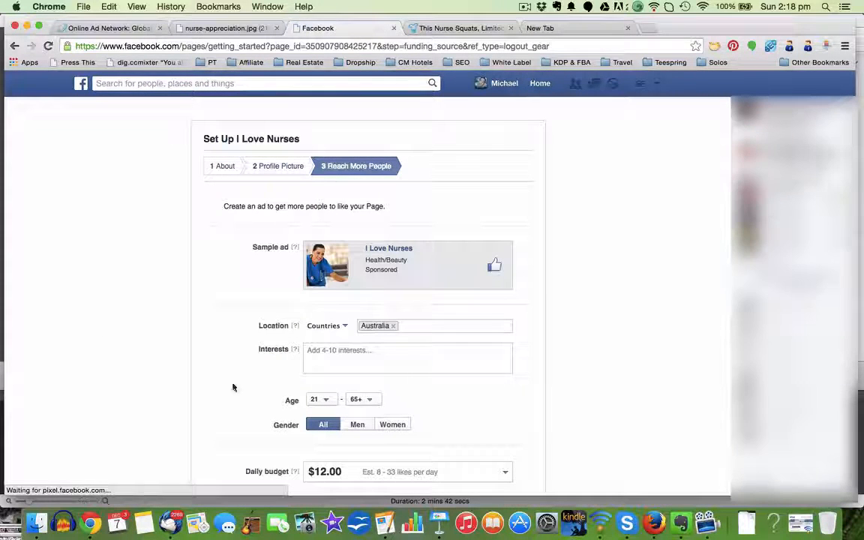
# Step: Review the Reach More People ad options and skip promoting the Page
pyautogui.scroll(-5, 209, 417)
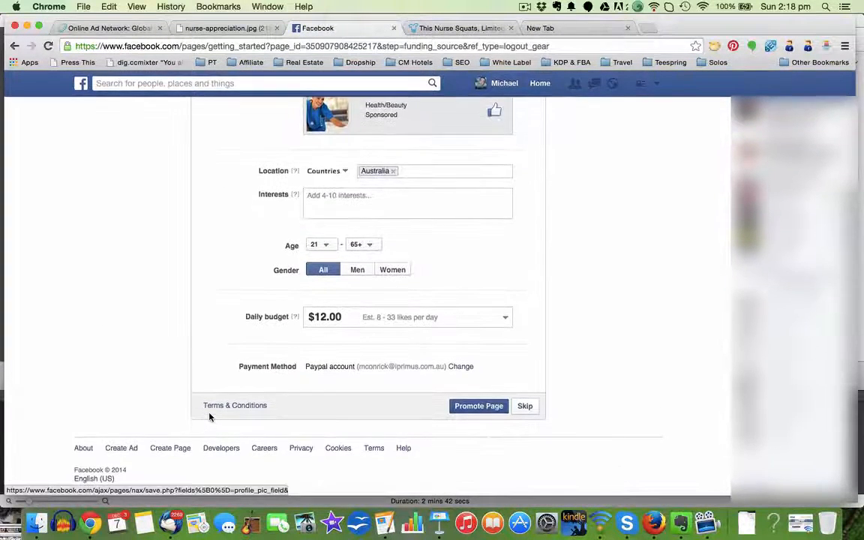
pyautogui.scroll(5, 209, 418)
pyautogui.scroll(-5, 209, 417)
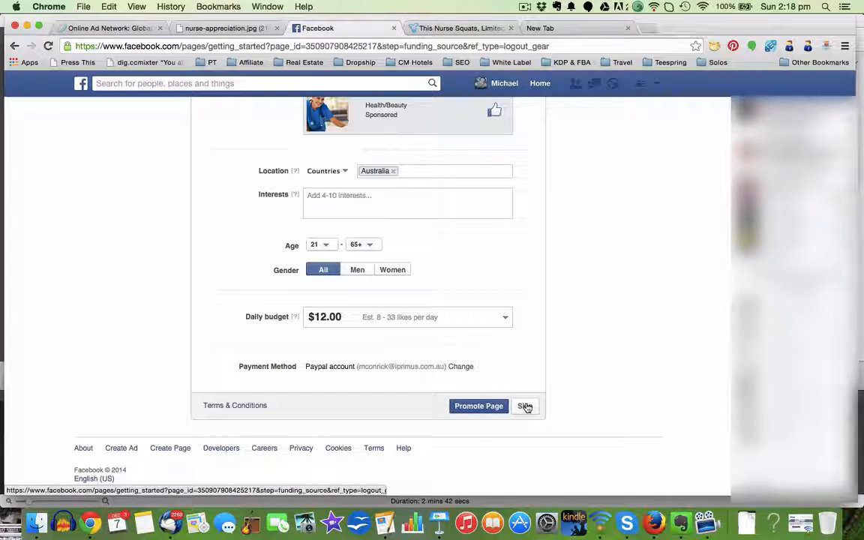
pyautogui.click(525, 406)
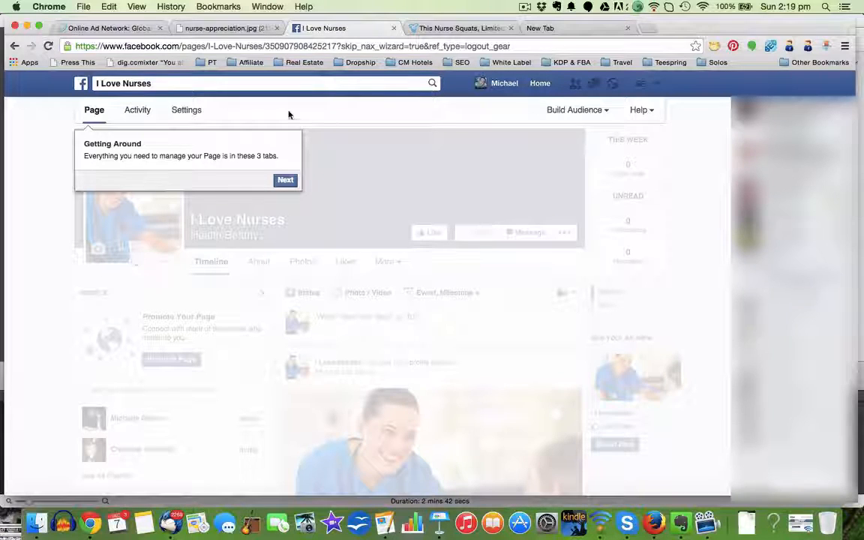
# Step: Go through the new Page's introductory tour to its end, skipping the suggestion to like the Page
pyautogui.click(286, 182)
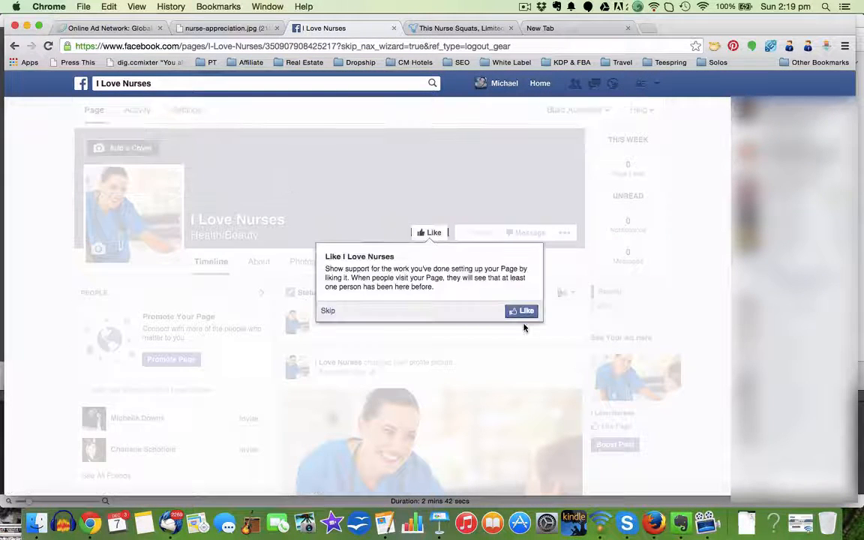
pyautogui.click(326, 312)
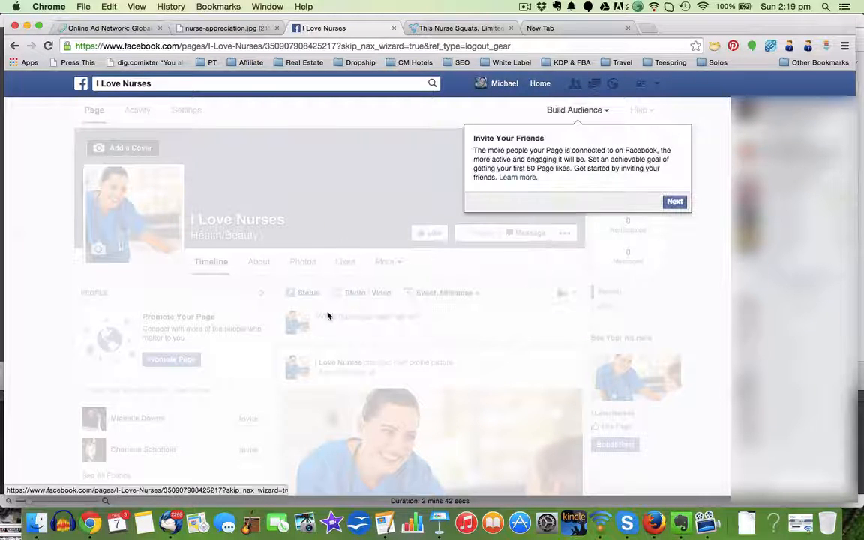
pyautogui.click(676, 204)
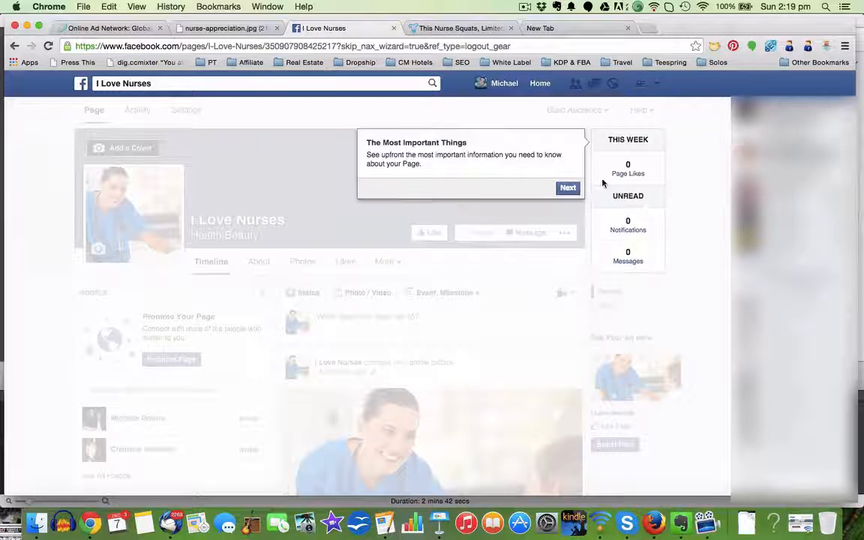
pyautogui.click(566, 191)
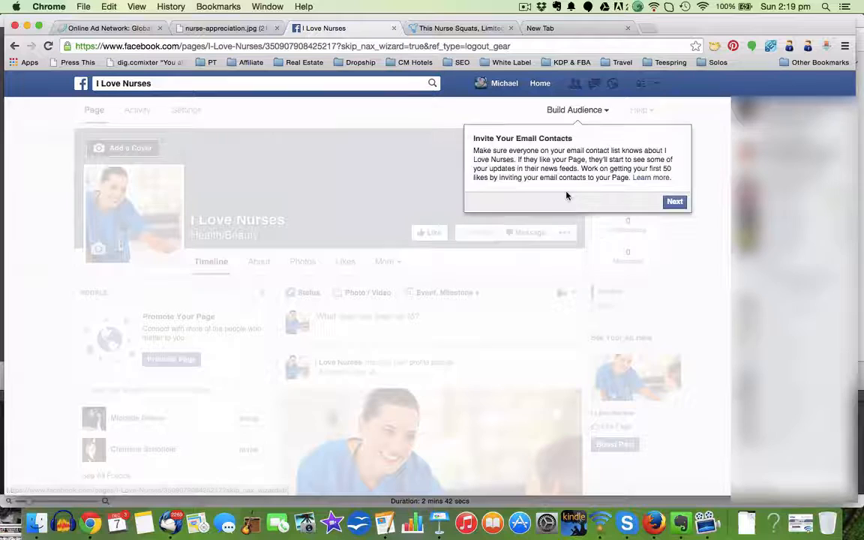
pyautogui.click(682, 204)
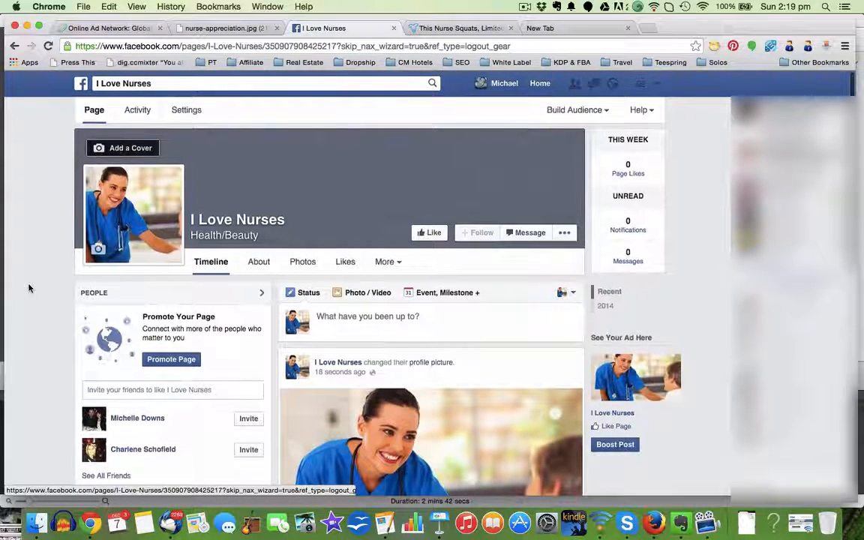
pyautogui.click(127, 149)
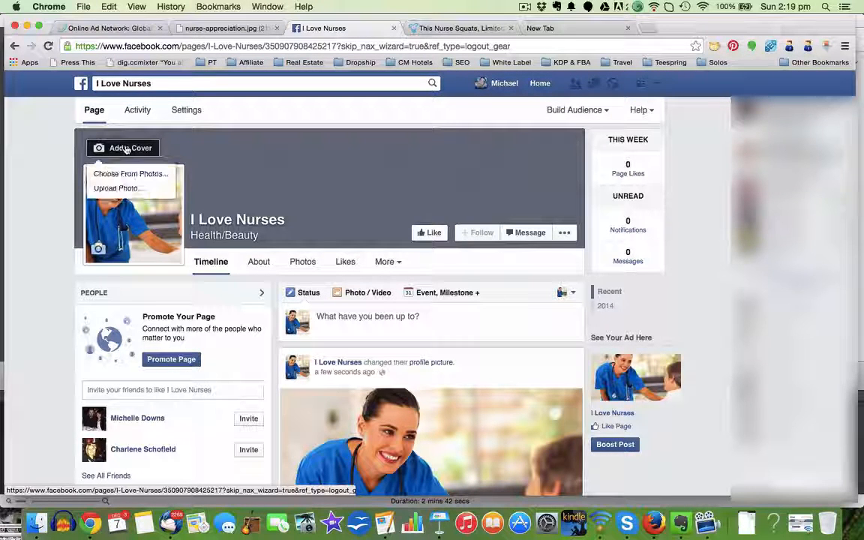
pyautogui.click(118, 188)
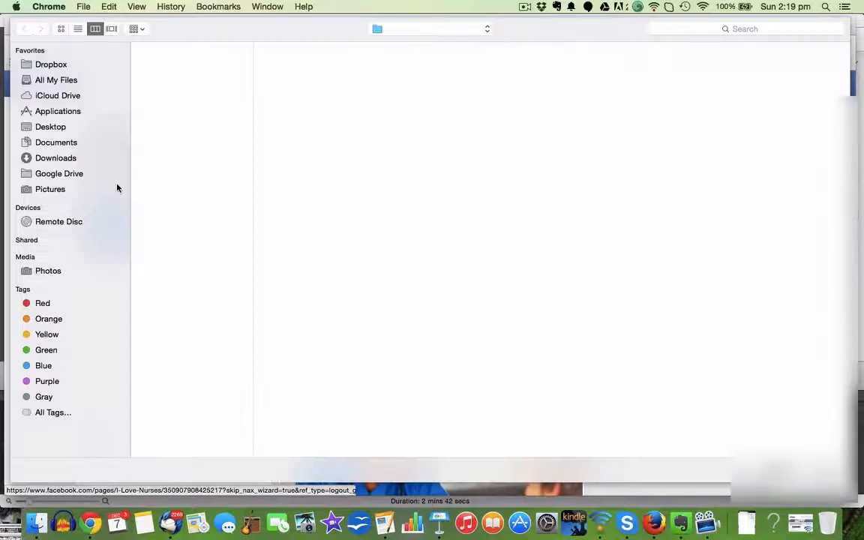
pyautogui.press('Escape')
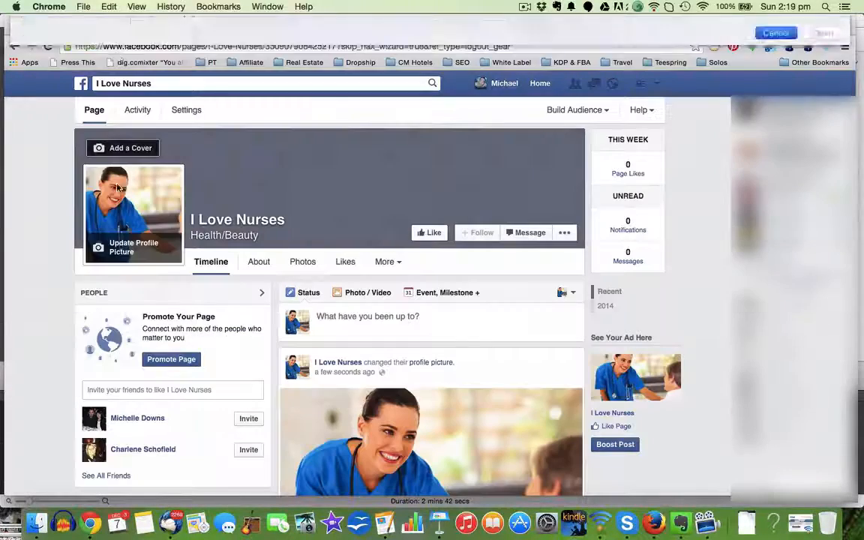
# Step: Go back to the Google Images results for "nurse" and look through them for a suitable cover photo
pyautogui.click(213, 29)
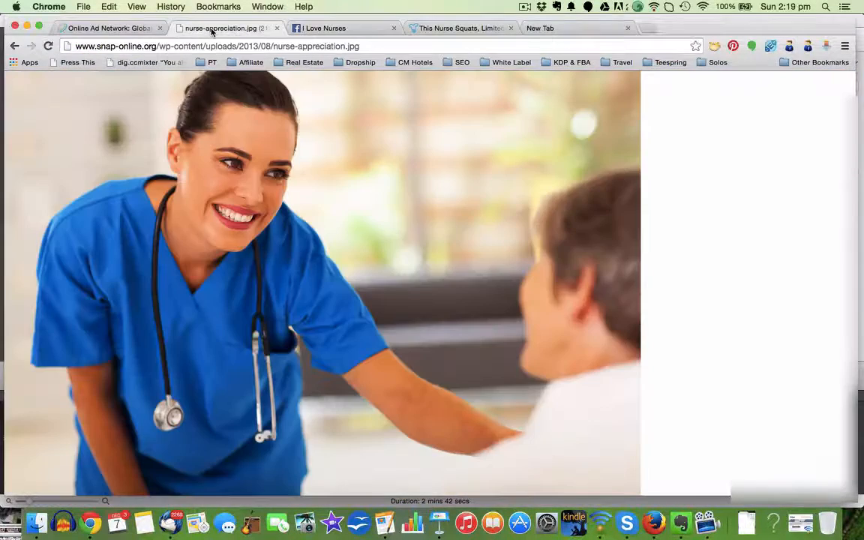
pyautogui.click(15, 46)
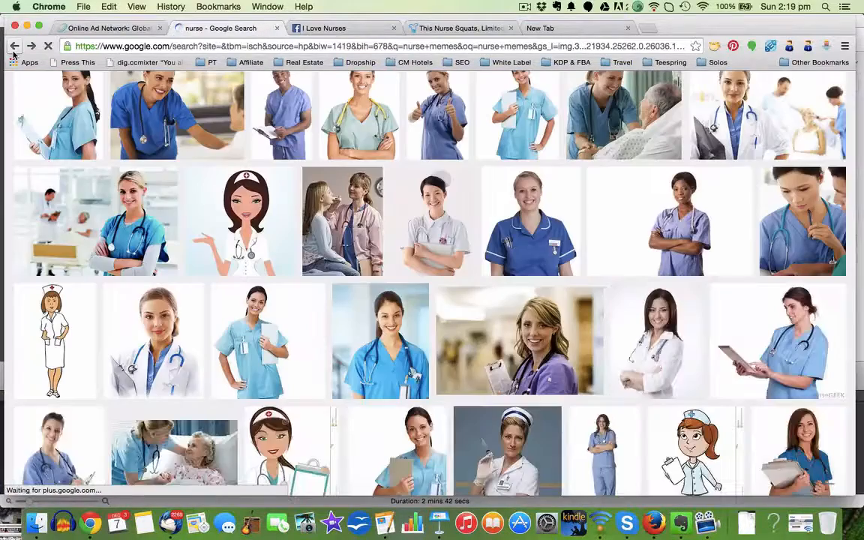
pyautogui.click(180, 112)
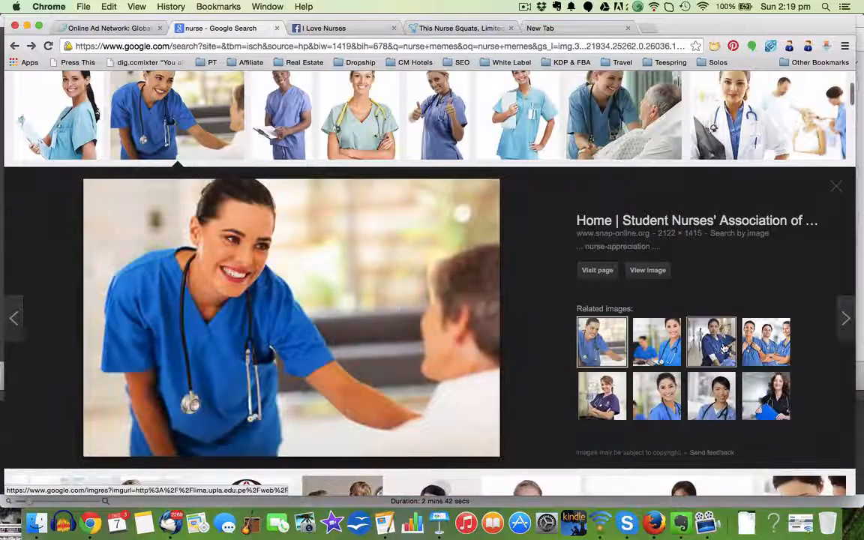
pyautogui.click(835, 187)
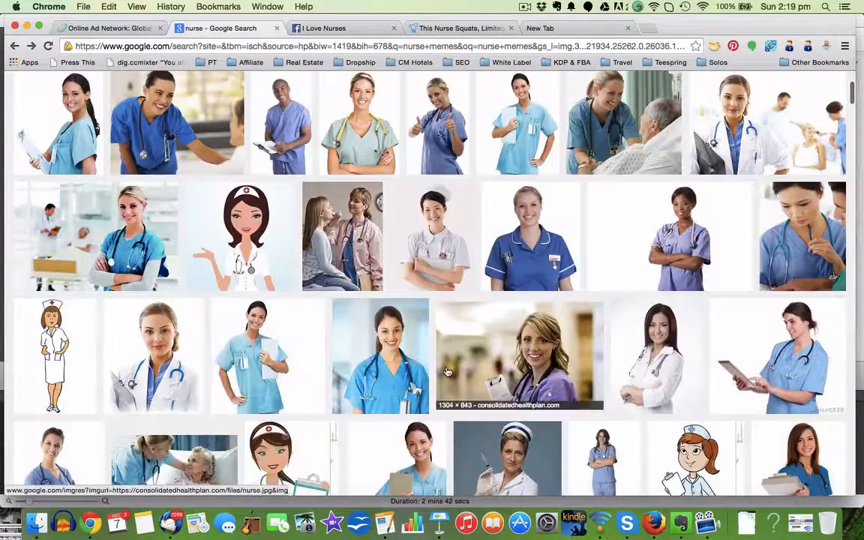
pyautogui.scroll(-5, 445, 371)
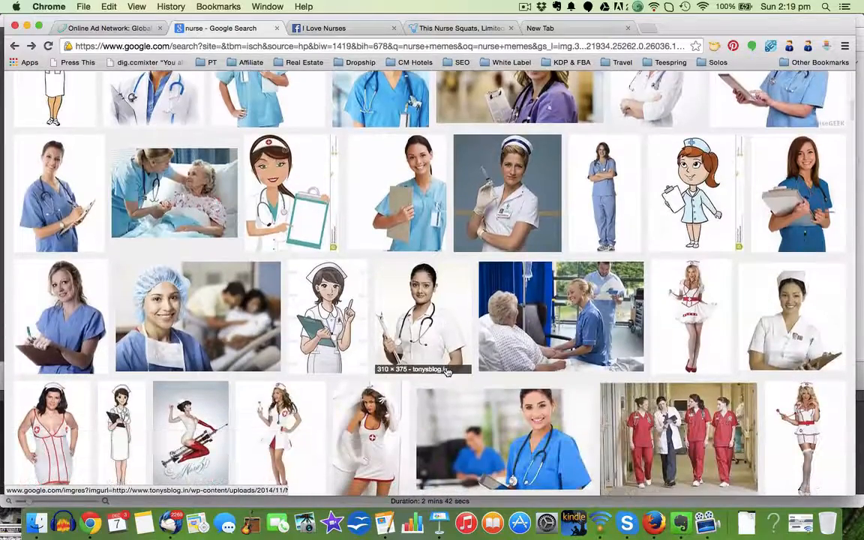
pyautogui.scroll(-6, 446, 371)
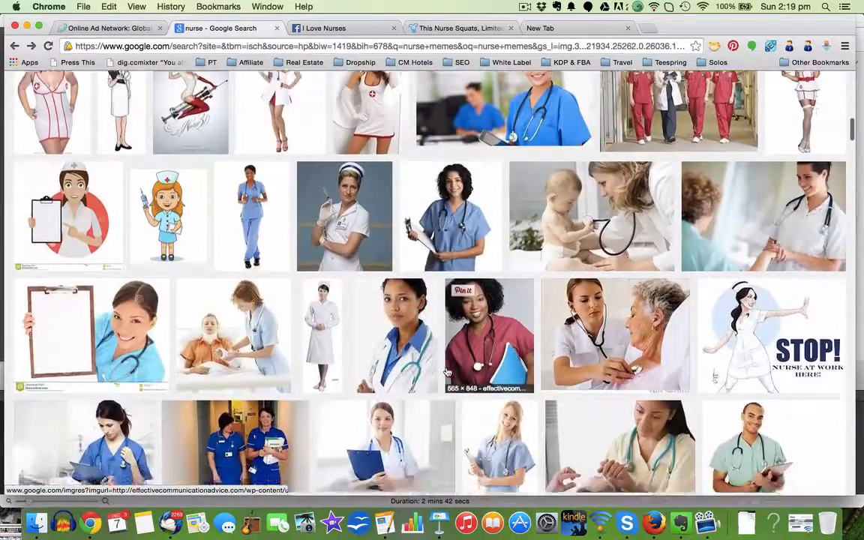
pyautogui.scroll(-6, 445, 371)
pyautogui.scroll(2, 447, 373)
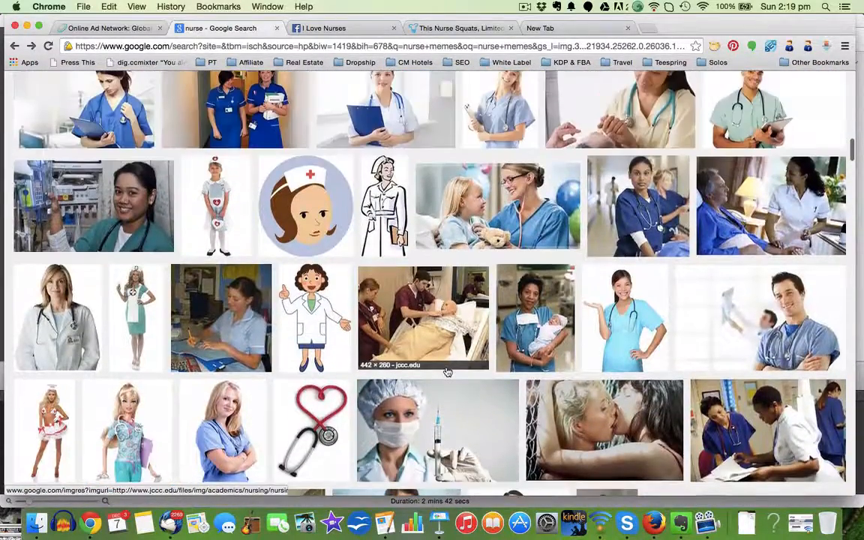
pyautogui.scroll(1, 447, 373)
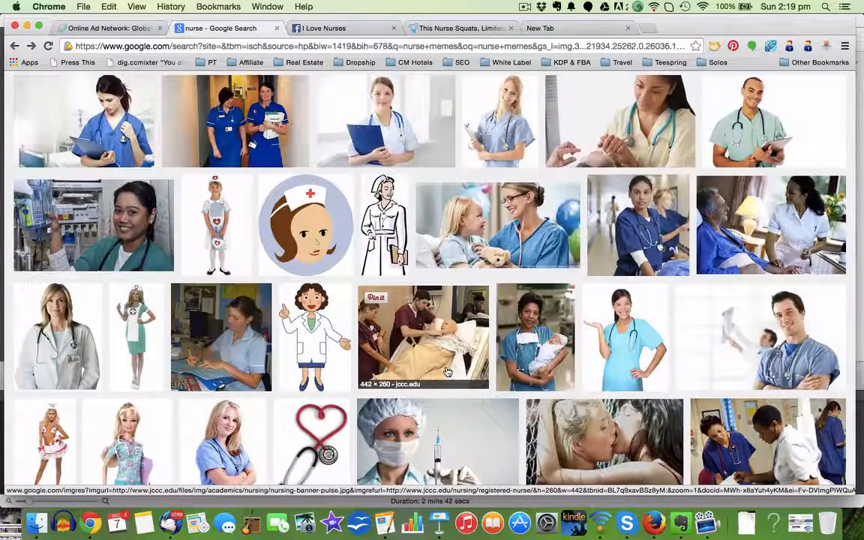
# Step: Open the full-size photo of the nurse in white beside a patient in blue and save it to the Desktop as nurses-cabanatuan-nle
pyautogui.click(767, 224)
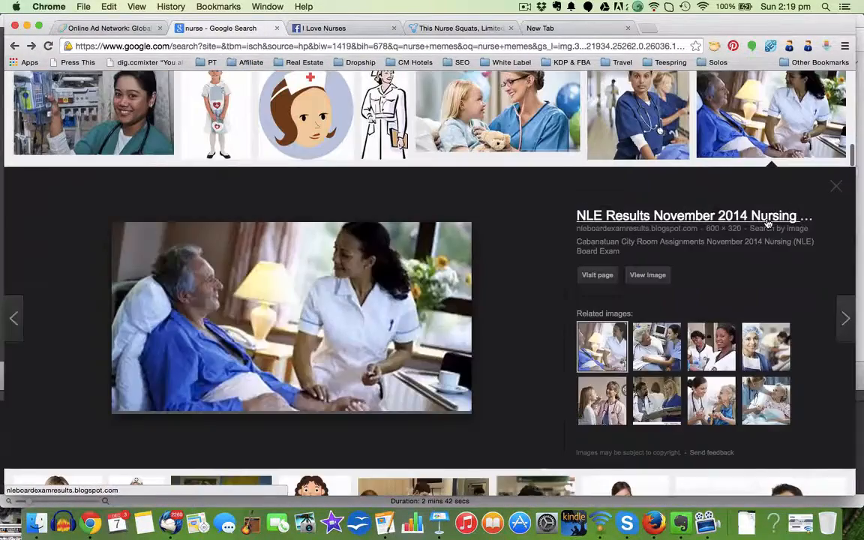
pyautogui.click(650, 276)
pyautogui.rightClick(141, 139)
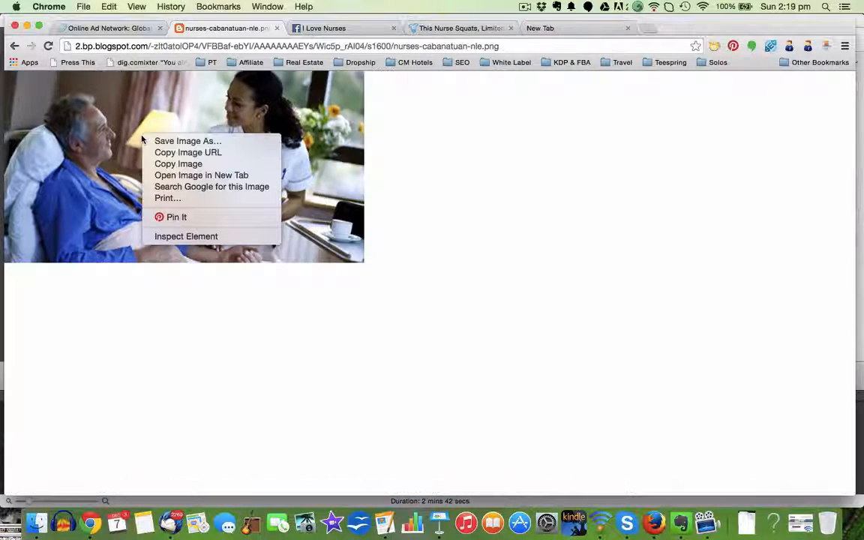
pyautogui.click(171, 143)
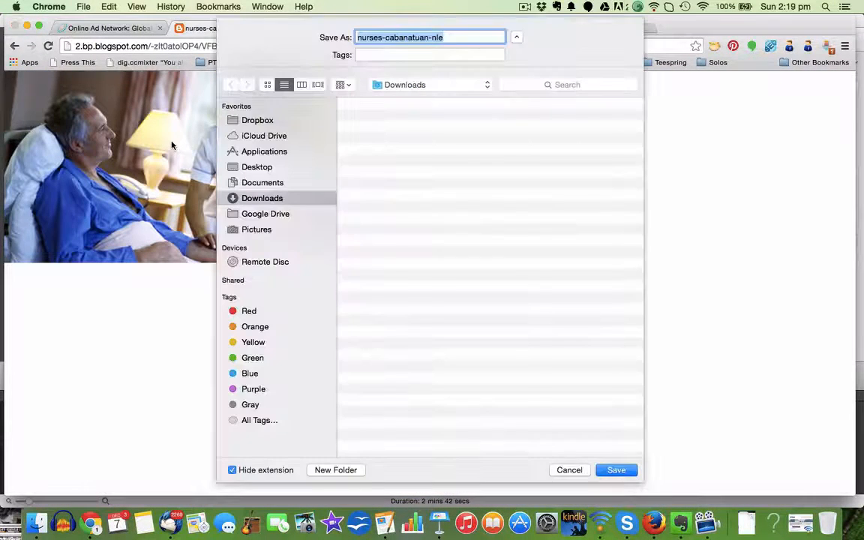
pyautogui.click(266, 171)
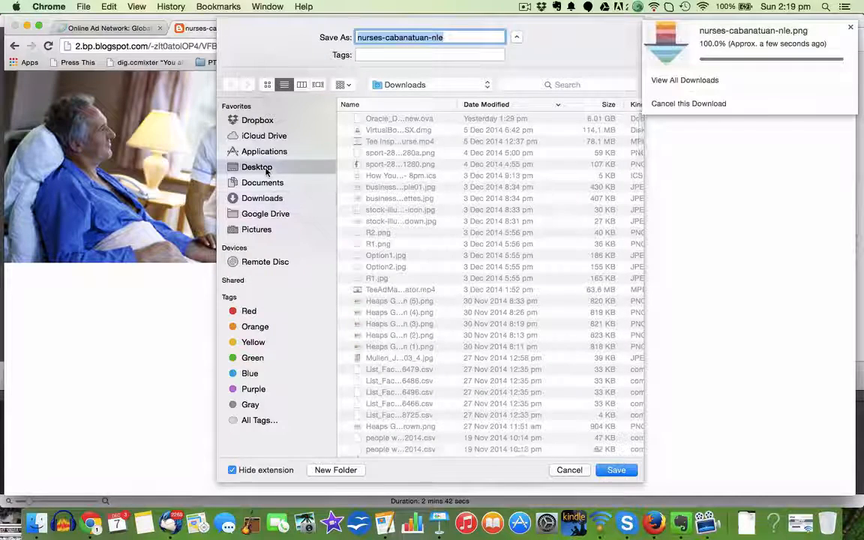
pyautogui.click(618, 471)
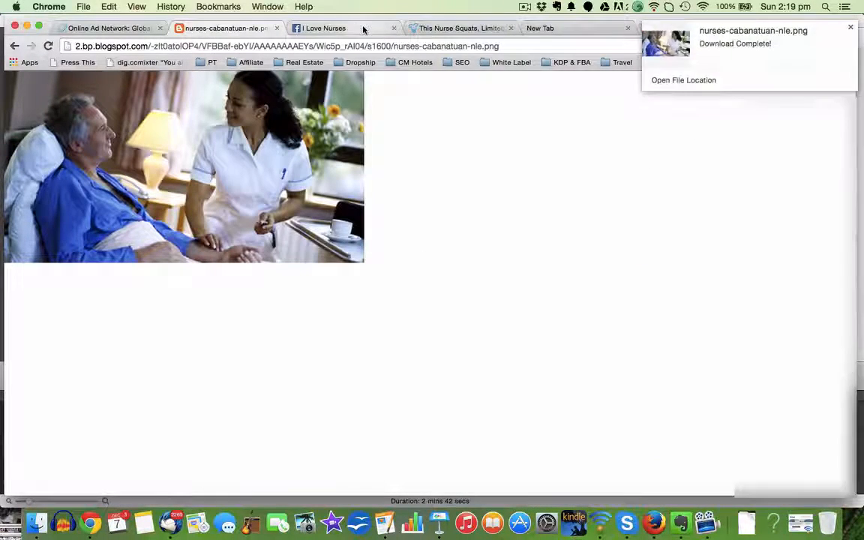
# Step: Upload nurses-cabanatuan-nle.png from the Desktop as the I Love Nurses Page's cover photo and save the change
pyautogui.click(363, 27)
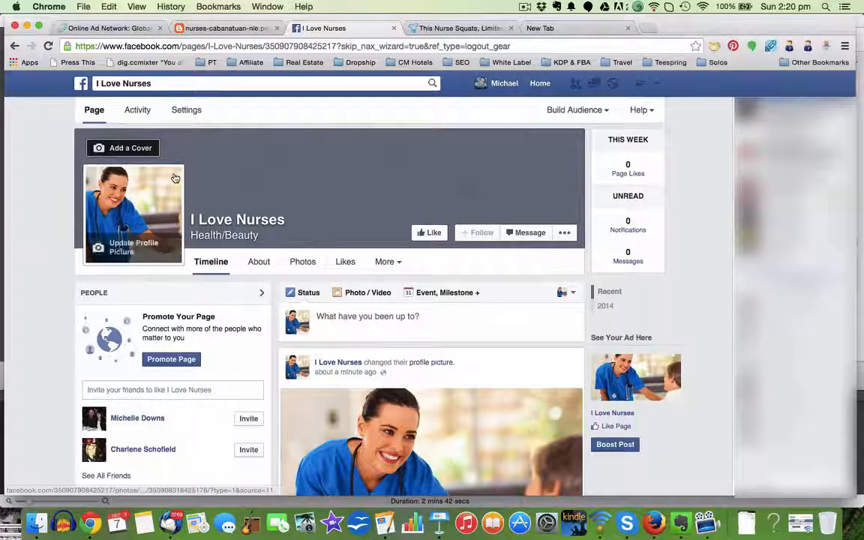
pyautogui.click(142, 150)
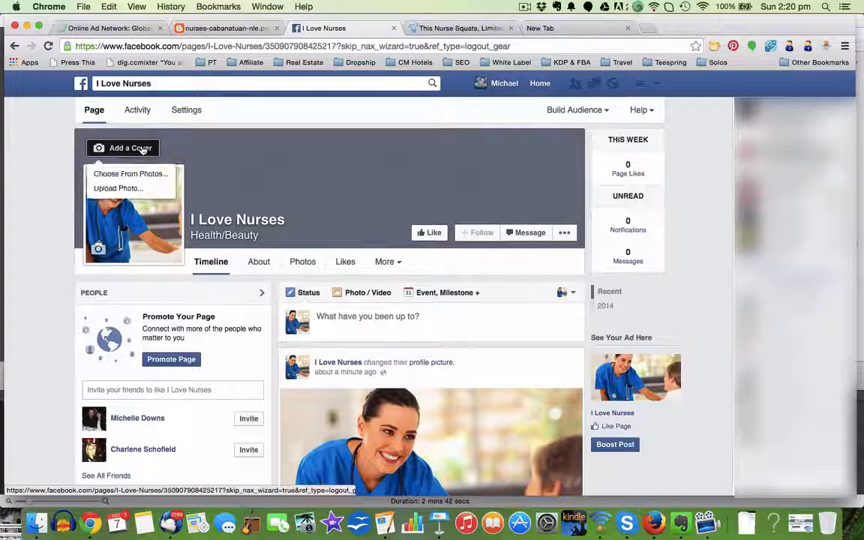
pyautogui.click(120, 189)
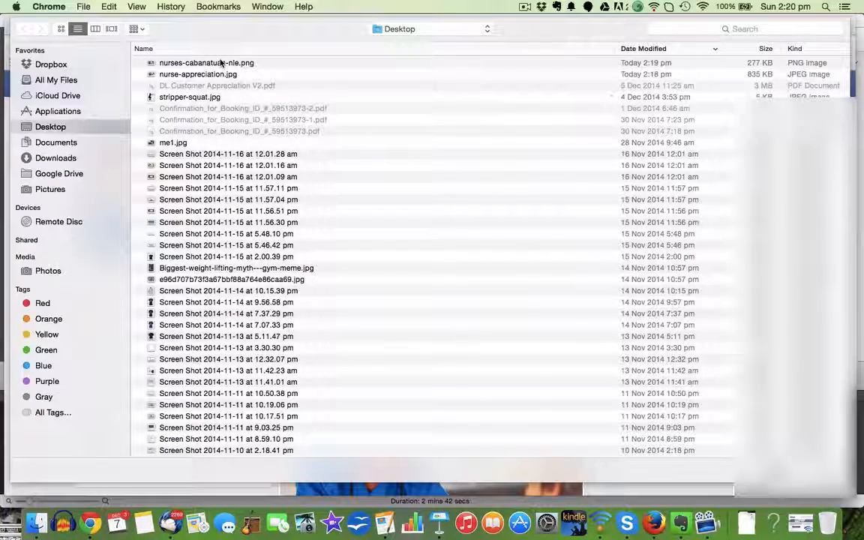
pyautogui.doubleClick(221, 63)
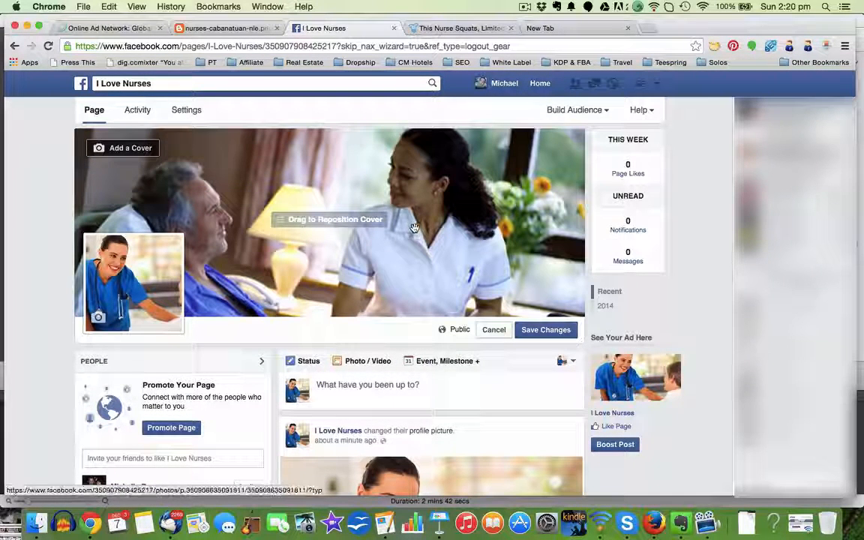
pyautogui.click(557, 332)
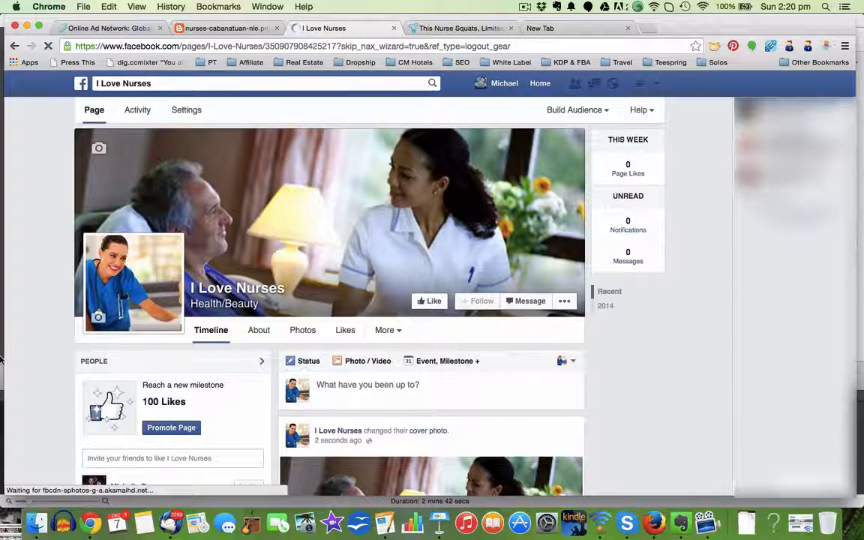
pyautogui.scroll(-10, 49, 418)
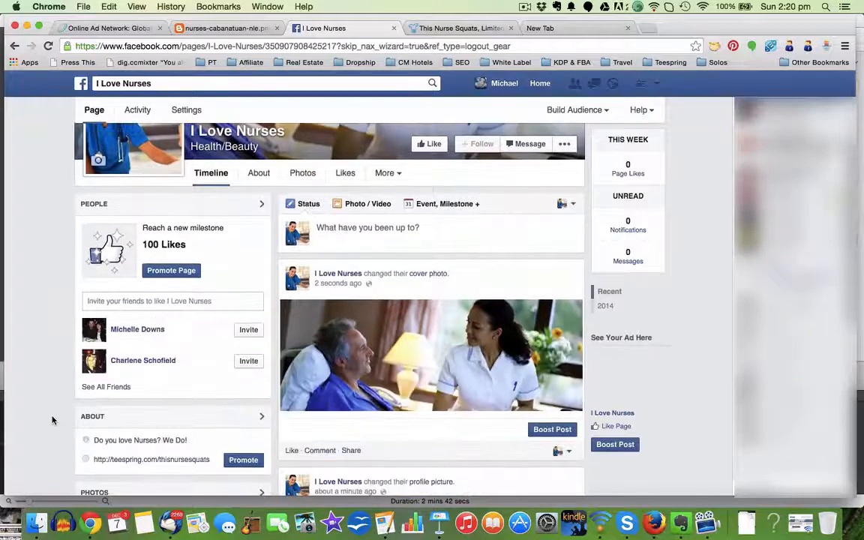
pyautogui.scroll(4, 51, 419)
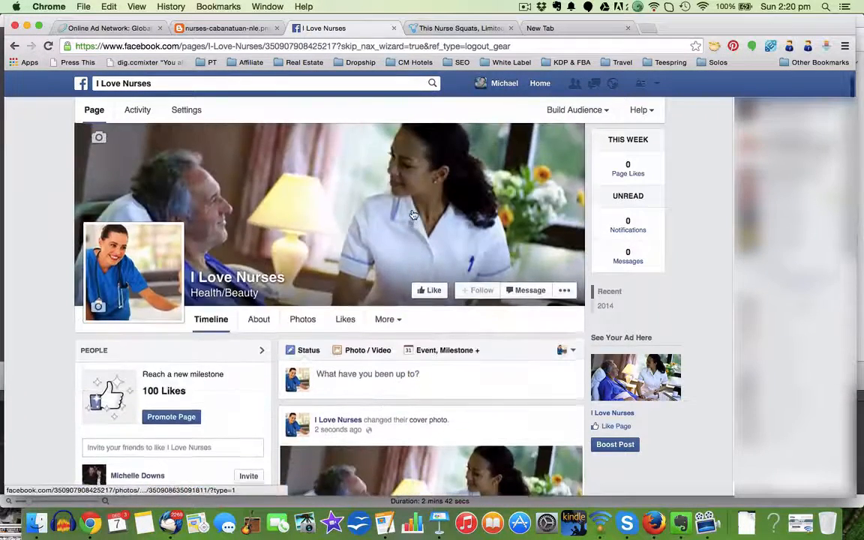
pyautogui.scroll(-3, 399, 239)
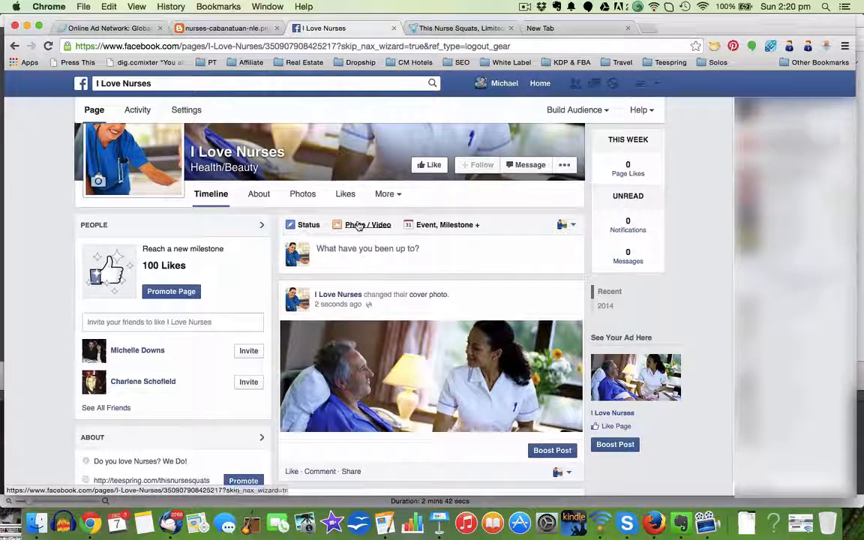
# Step: Return to the Google Images results, close the enlarged nurse photo and search for "nurse memes"
pyautogui.click(228, 28)
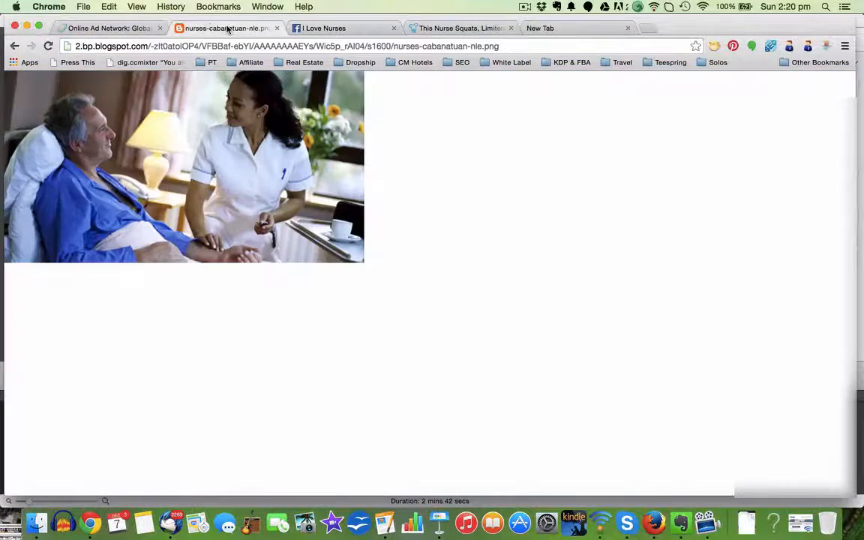
pyautogui.click(13, 46)
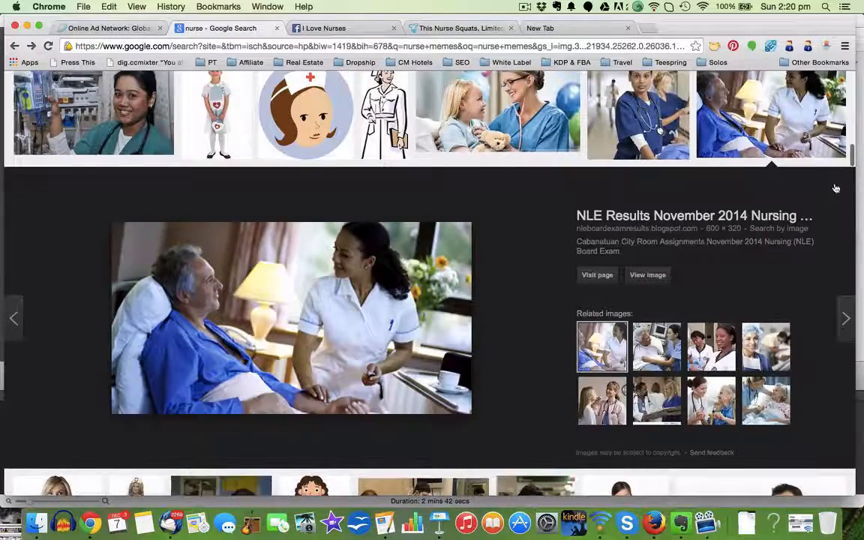
pyautogui.click(836, 188)
pyautogui.scroll(5, 204, 114)
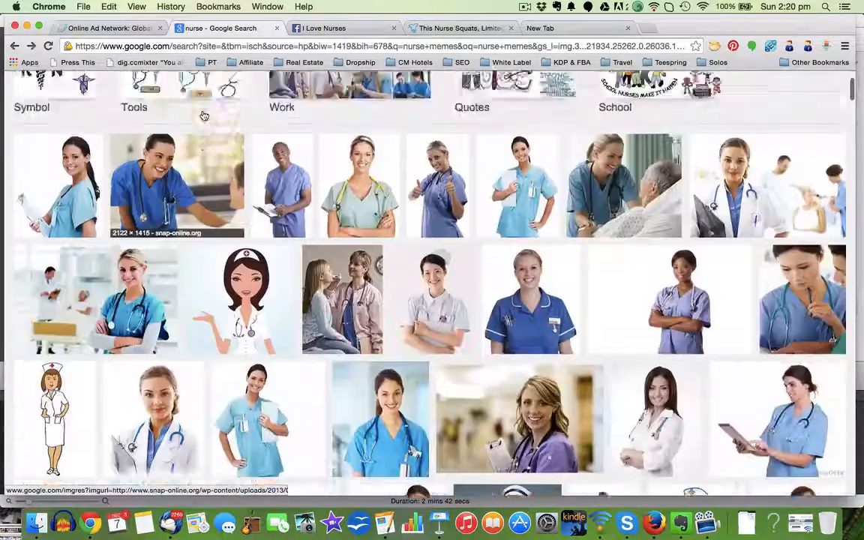
pyautogui.scroll(3, 204, 115)
pyautogui.click(160, 91)
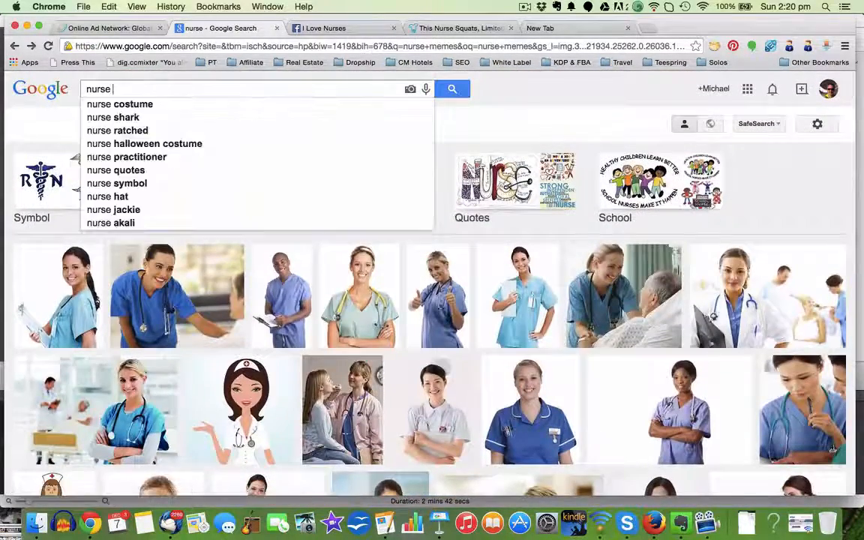
pyautogui.write('memes')
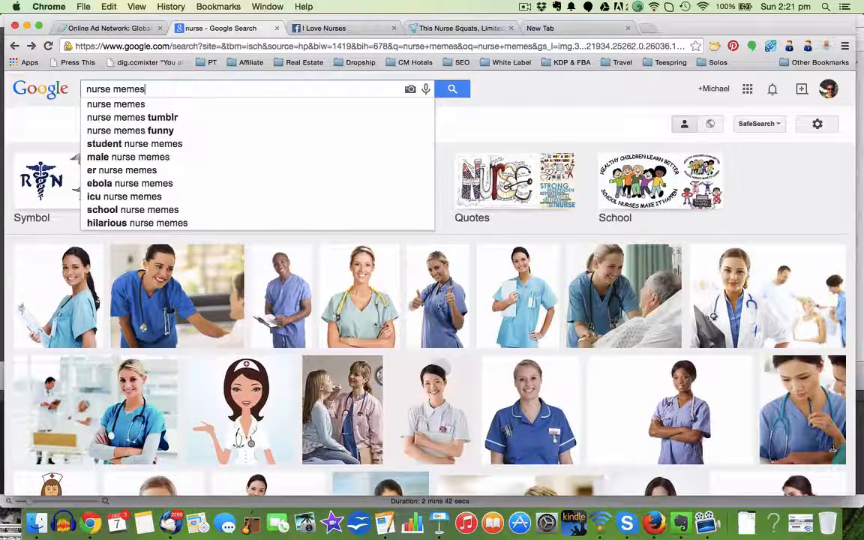
pyautogui.press('Return')
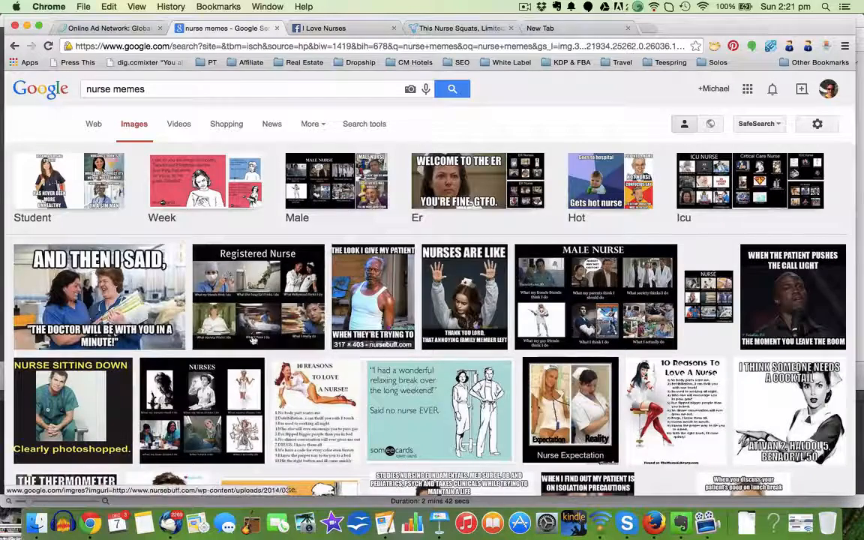
# Step: Open the full-size "And then I said, the doctor will be with you in a minute!" meme and save it to the Desktop as doctorminute-2
pyautogui.click(103, 292)
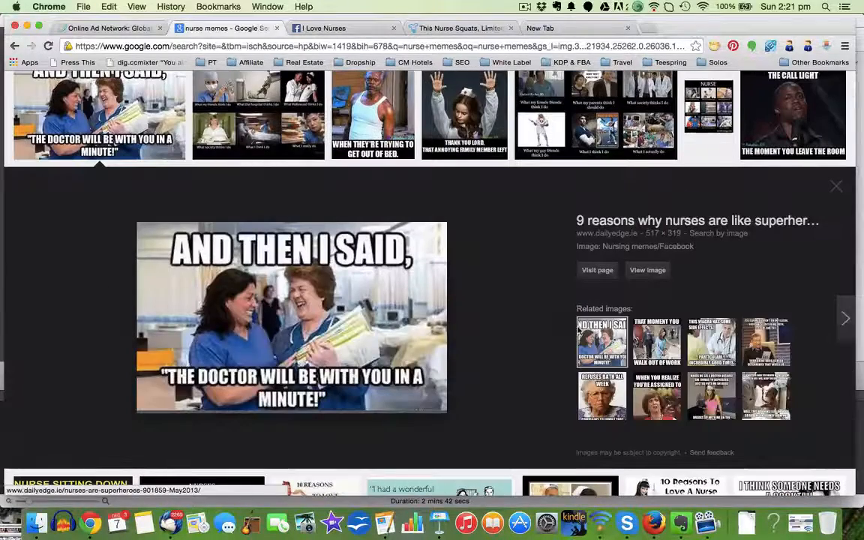
pyautogui.click(649, 270)
pyautogui.rightClick(190, 167)
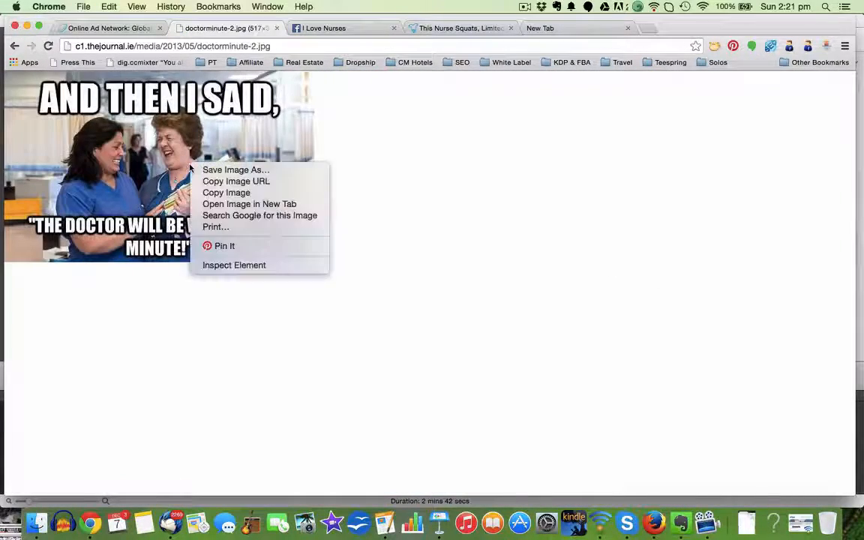
pyautogui.click(209, 171)
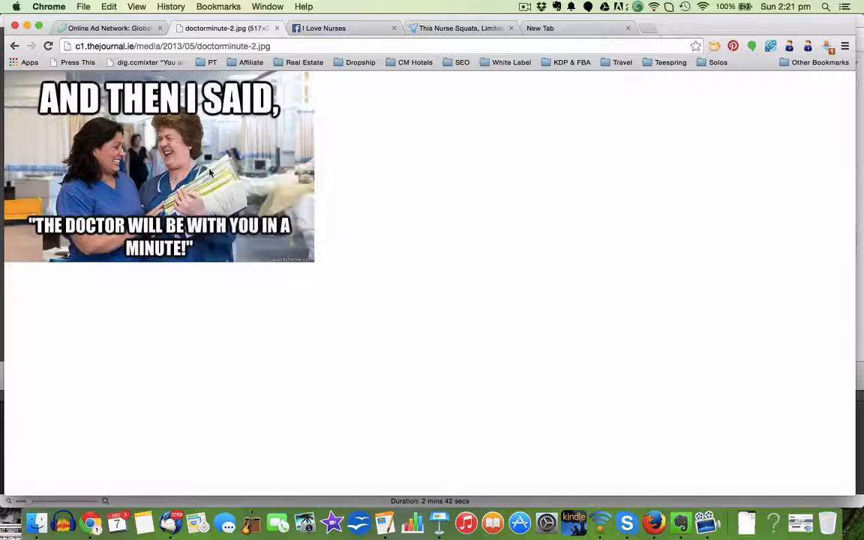
pyautogui.click(268, 169)
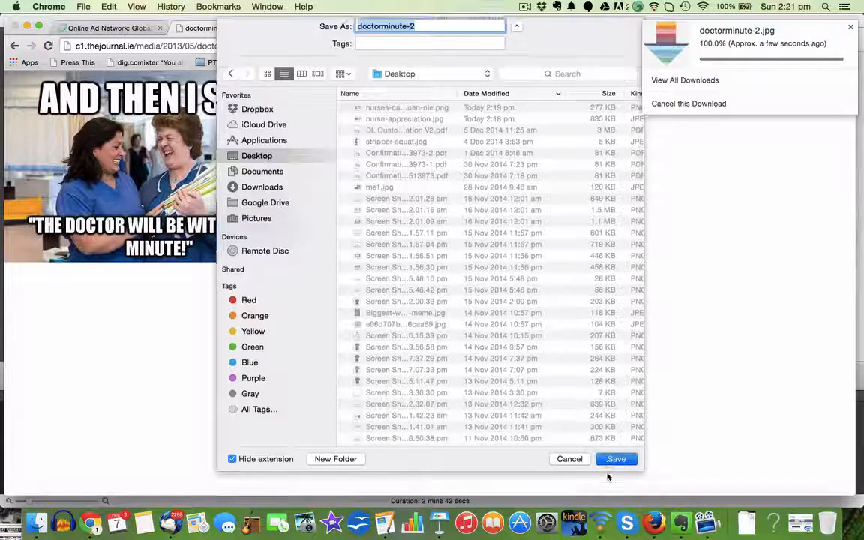
pyautogui.click(607, 471)
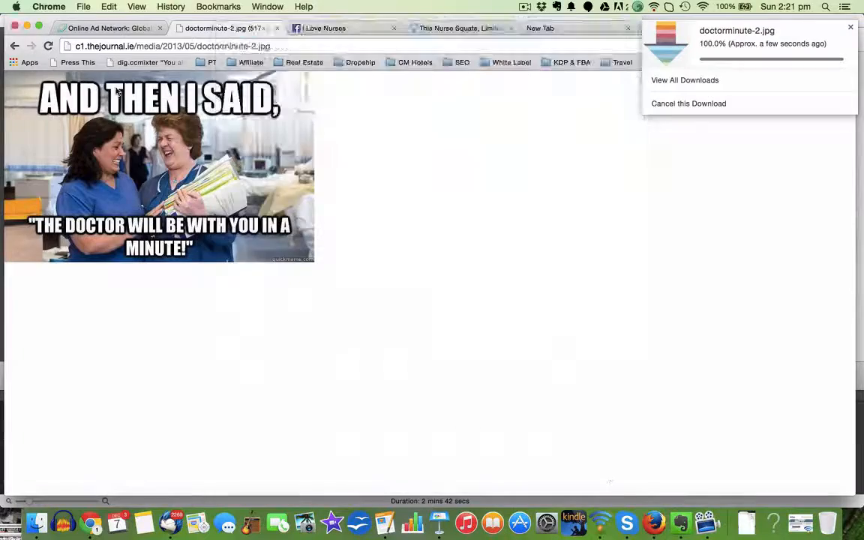
# Step: Go back to the meme results, open the full-size "Registered Nurse" meme and save it to the Desktop as registered-nurse
pyautogui.click(15, 47)
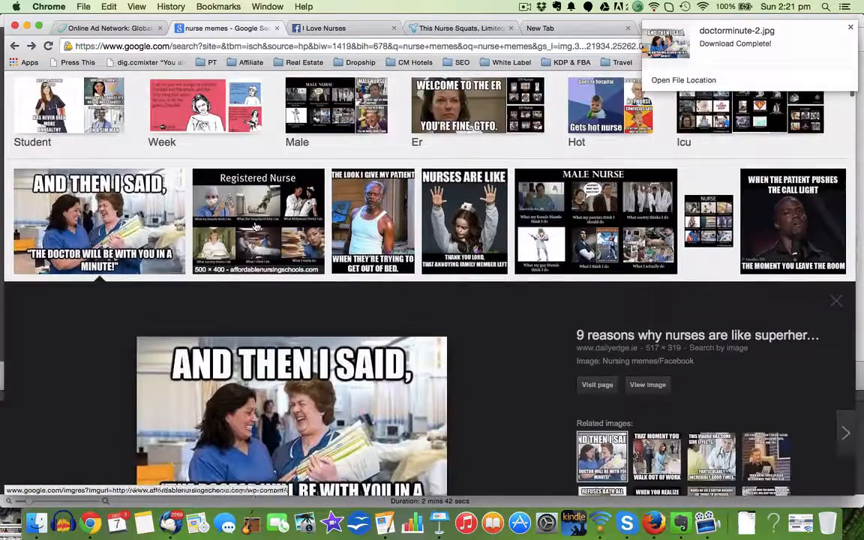
pyautogui.click(255, 226)
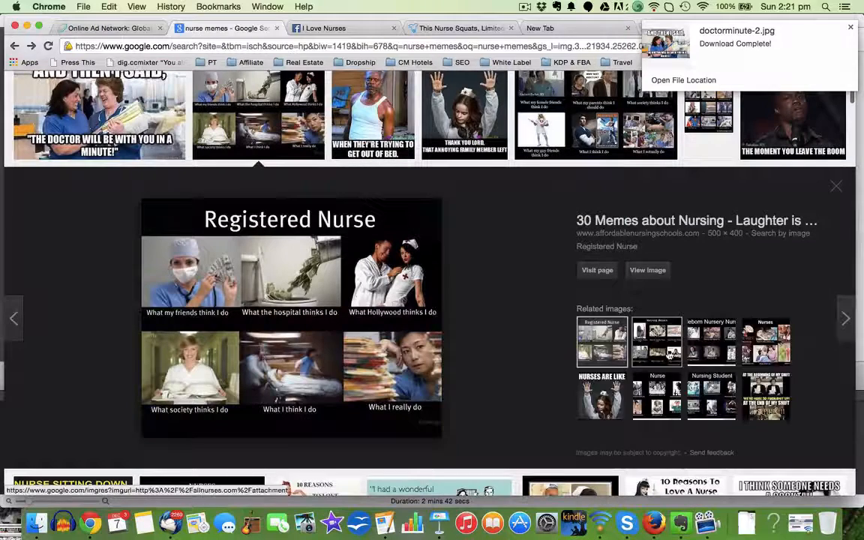
pyautogui.click(649, 271)
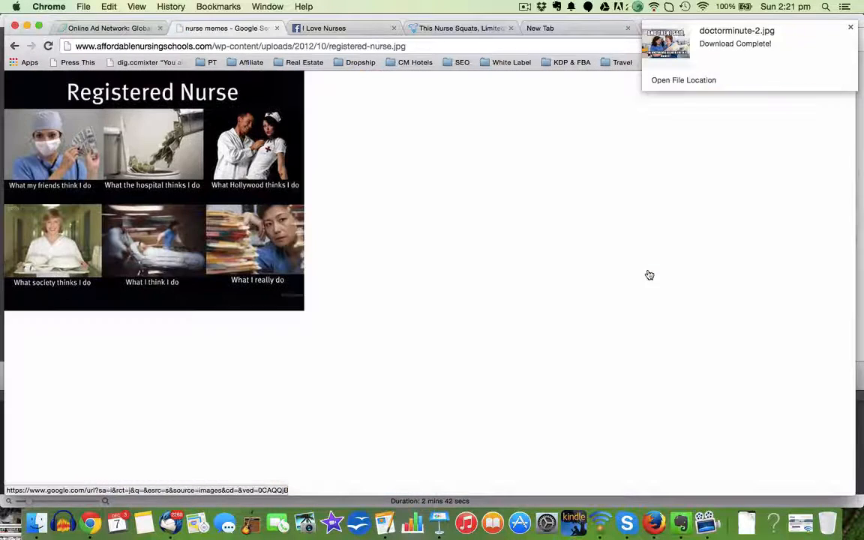
pyautogui.rightClick(157, 164)
pyautogui.click(170, 170)
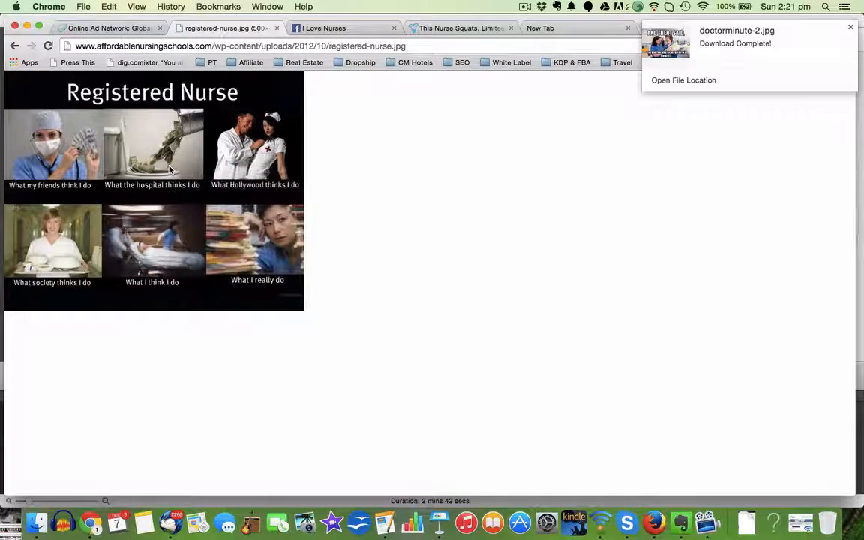
pyautogui.click(257, 167)
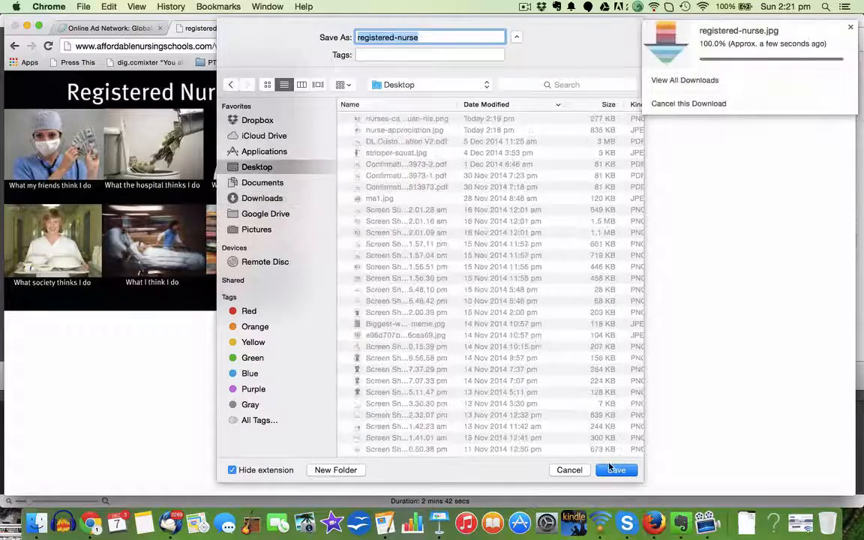
pyautogui.click(613, 470)
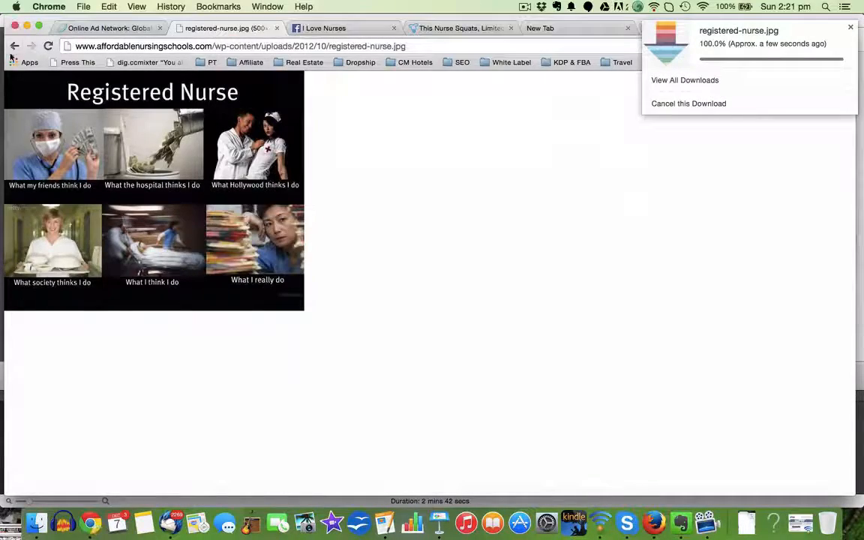
# Step: From the meme results, open the full-size "The look I give my patient" meme and save it to Downloads as nursing-meme
pyautogui.click(14, 46)
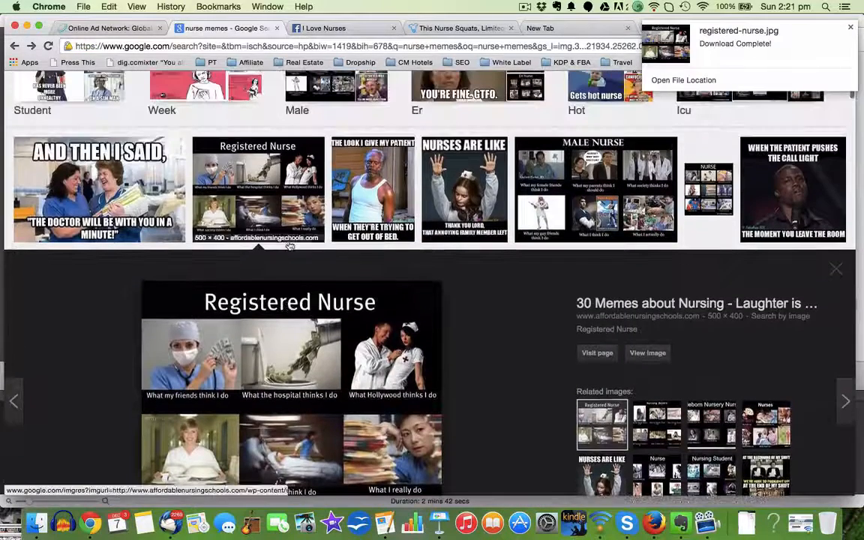
pyautogui.click(340, 177)
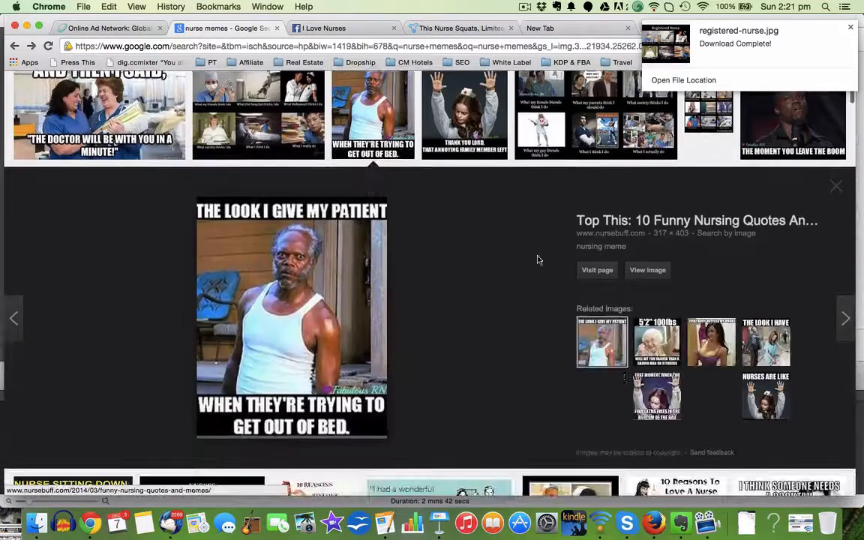
pyautogui.click(650, 271)
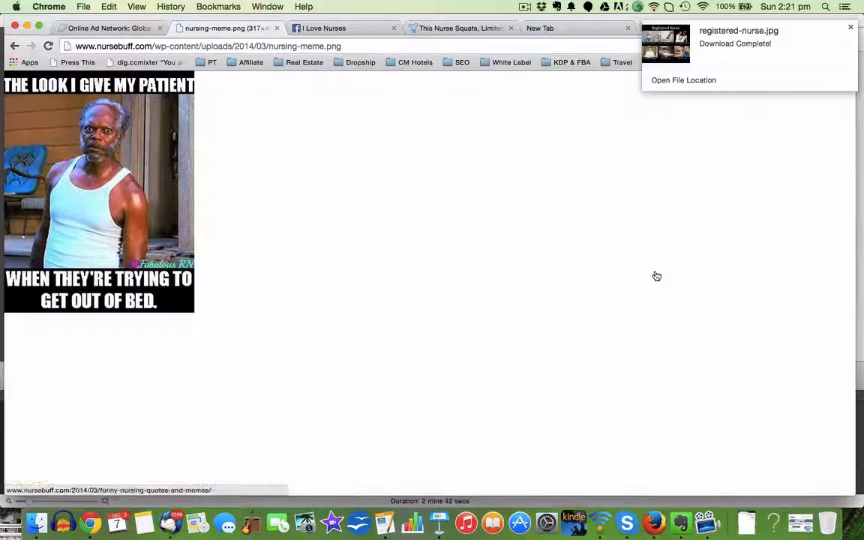
pyautogui.rightClick(108, 157)
pyautogui.click(122, 160)
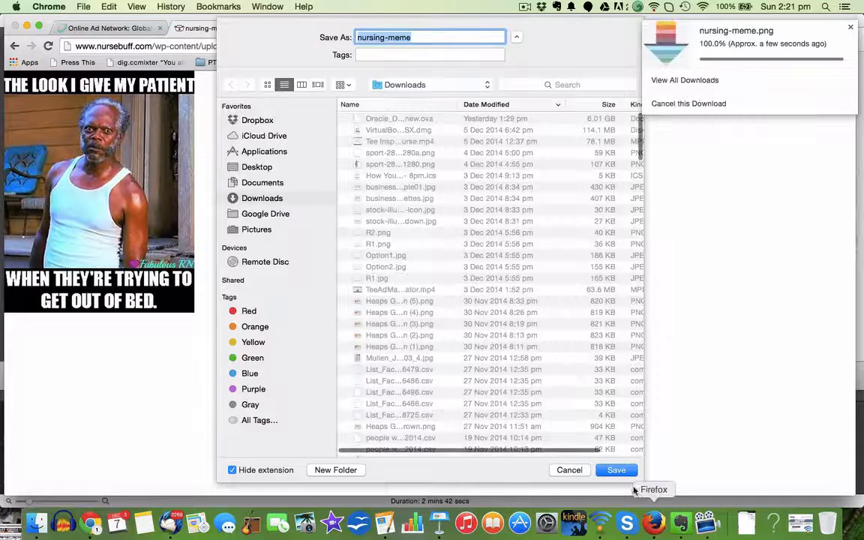
pyautogui.click(617, 471)
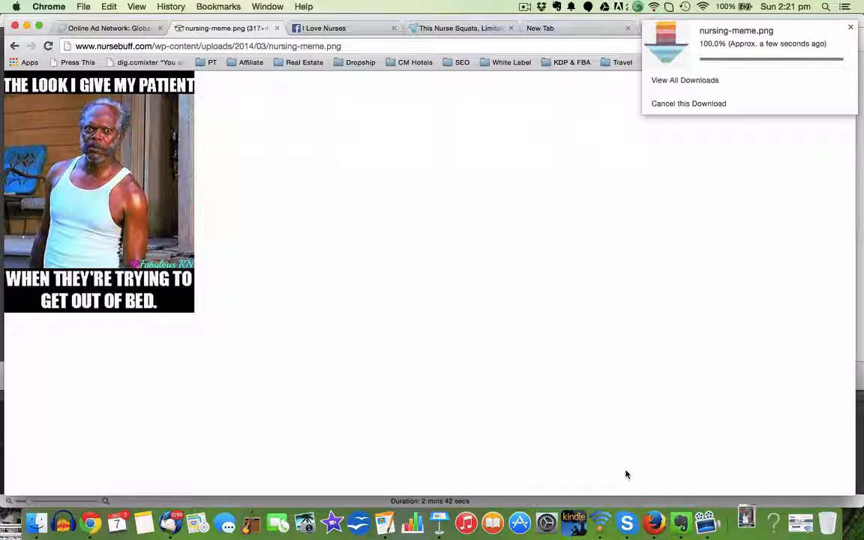
pyautogui.rightClick(45, 96)
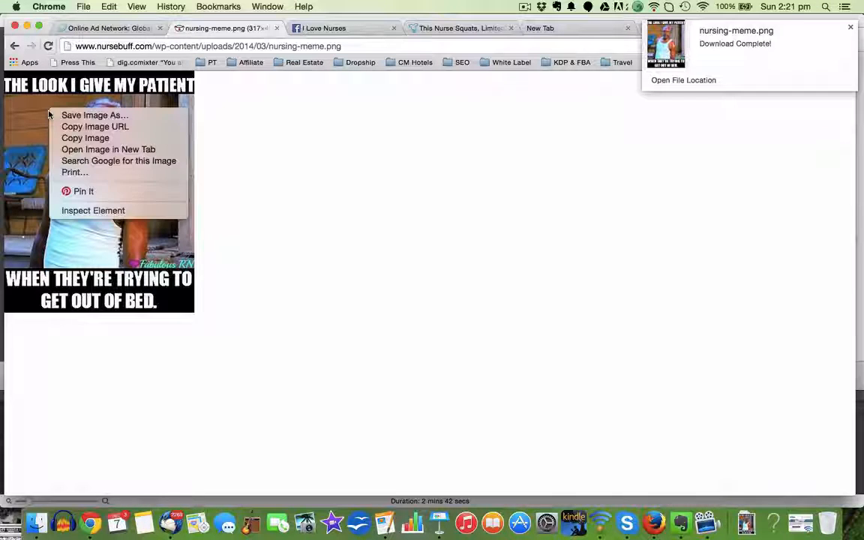
pyautogui.click(63, 114)
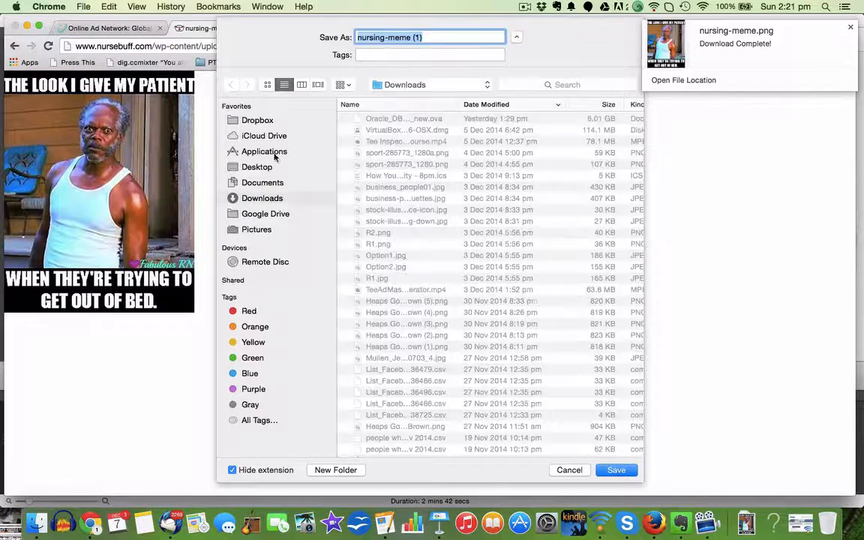
pyautogui.click(258, 168)
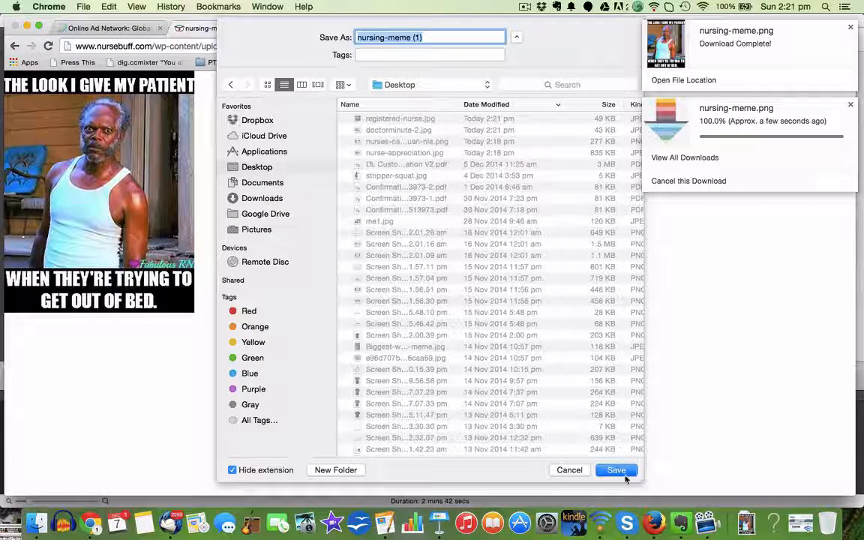
pyautogui.click(570, 470)
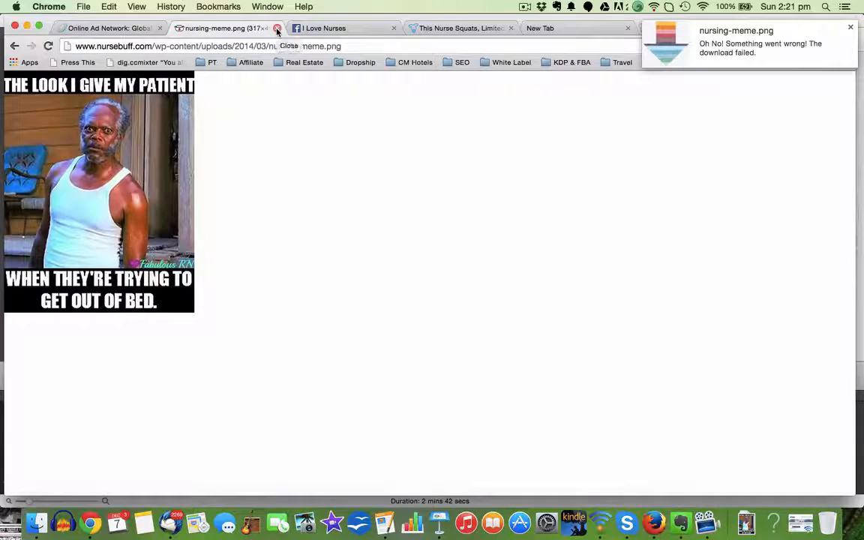
# Step: Switch back to the I Love Nurses Page and post registered-nurse.jpg from the Desktop as a photo on its timeline
pyautogui.click(335, 28)
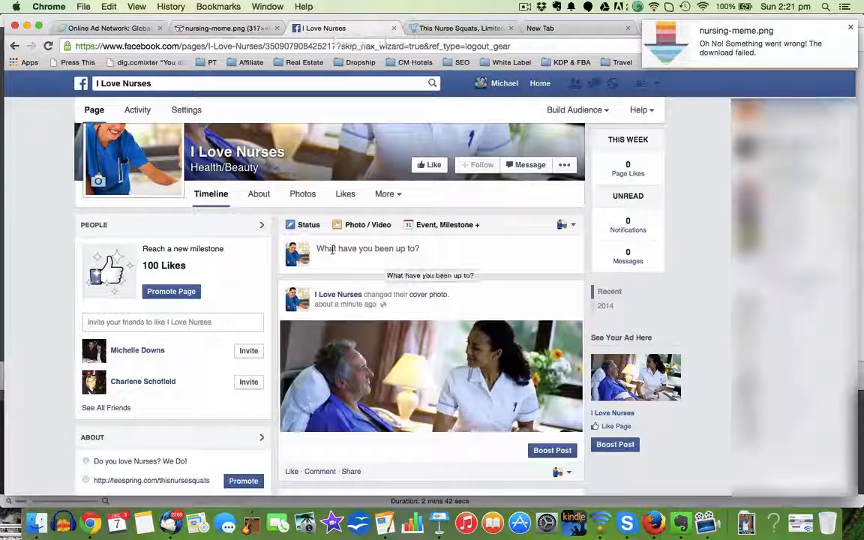
pyautogui.scroll(4, 315, 229)
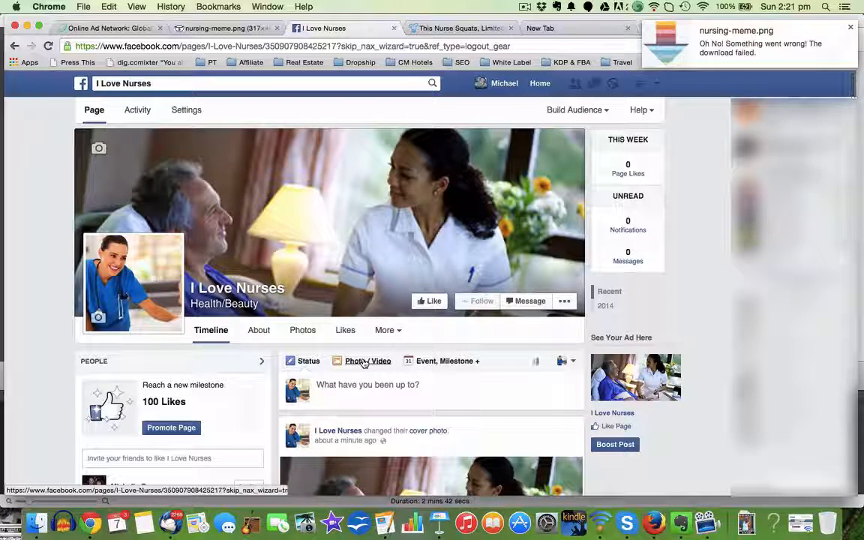
pyautogui.click(365, 362)
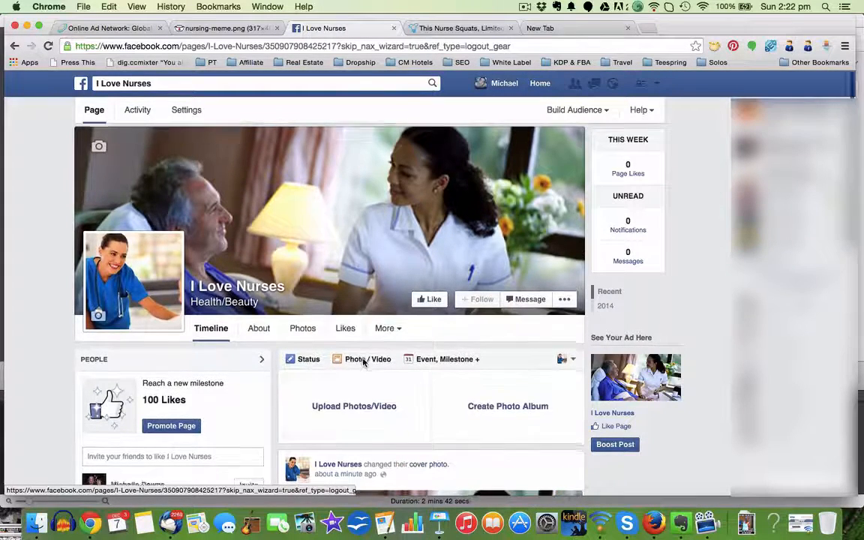
pyautogui.scroll(-2, 365, 364)
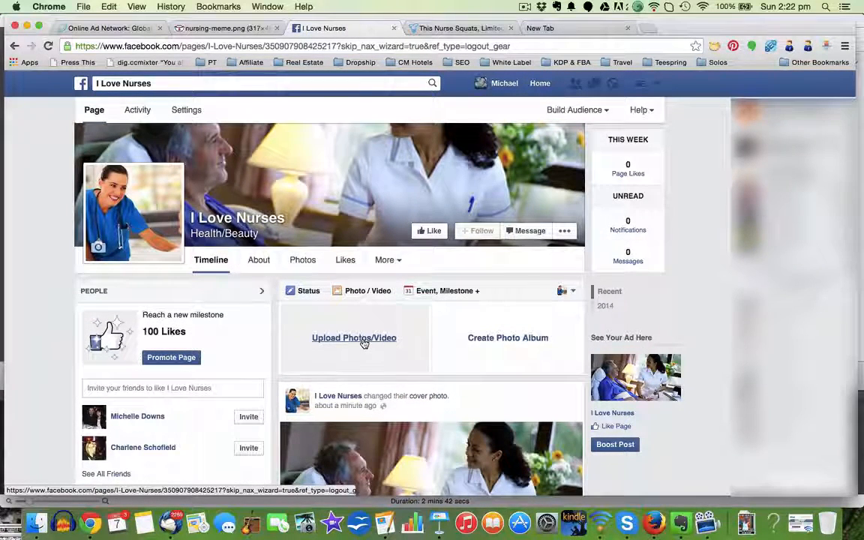
pyautogui.click(364, 341)
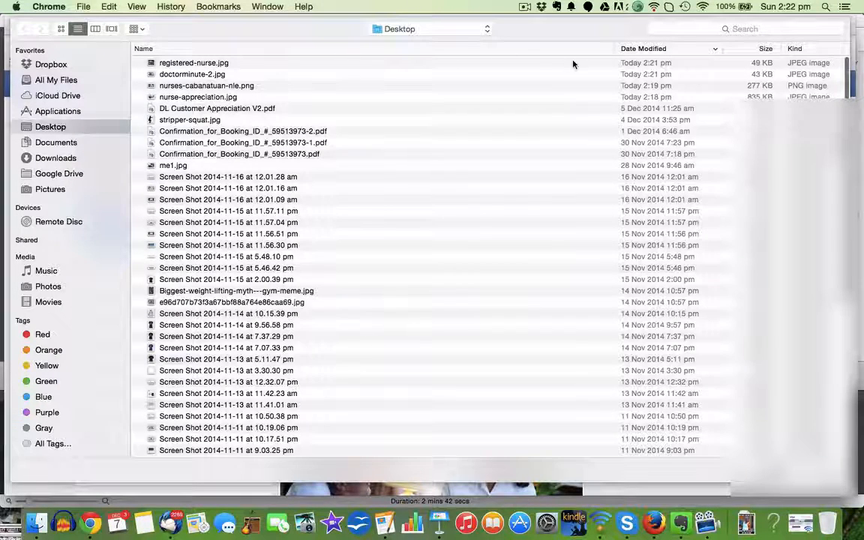
pyautogui.doubleClick(226, 64)
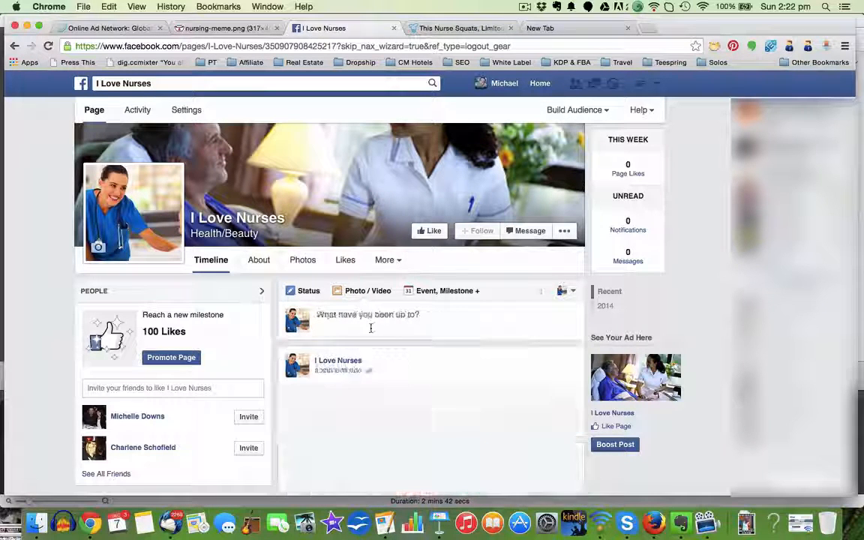
# Step: Post the "And then I said, the doctor will be with you in a minute!" meme as a photo on the Page's timeline
pyautogui.click(371, 294)
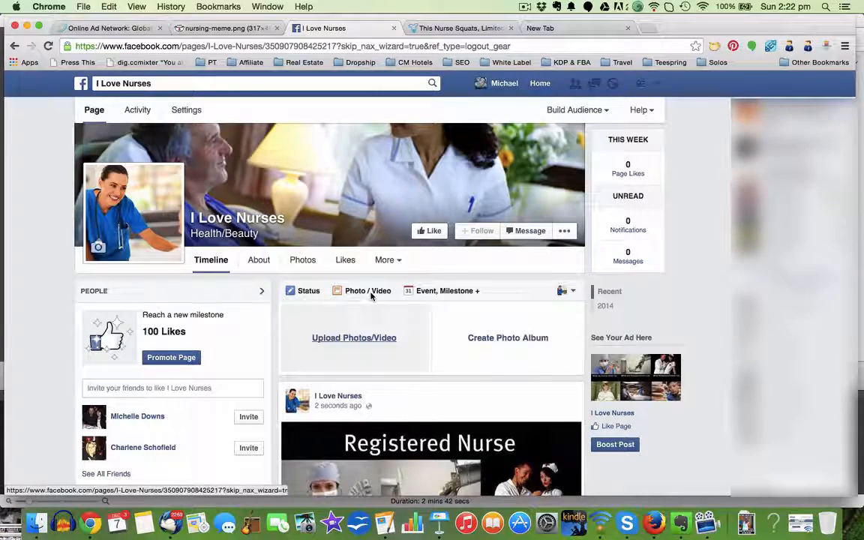
pyautogui.click(366, 340)
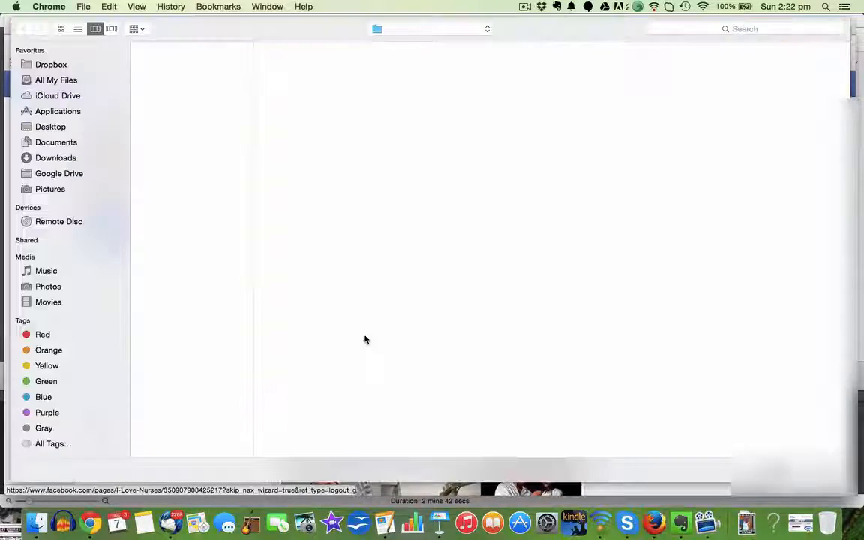
pyautogui.doubleClick(212, 75)
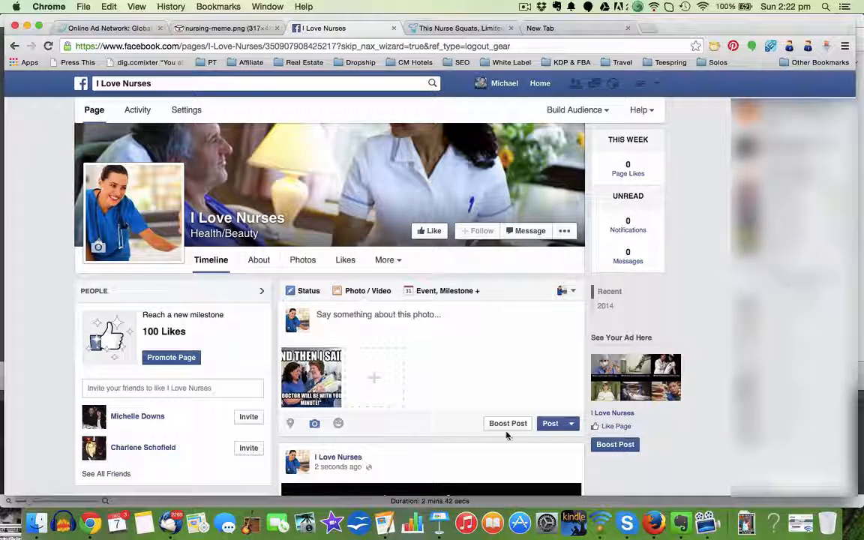
pyautogui.click(550, 425)
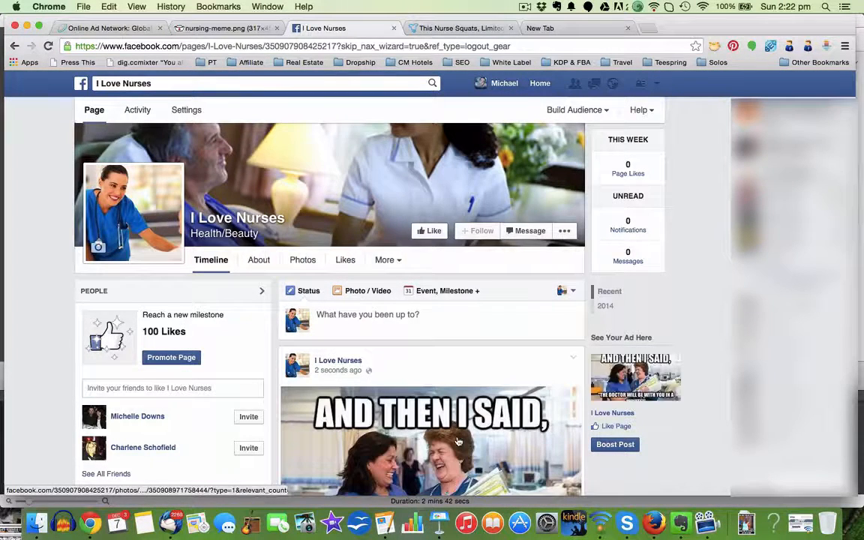
# Step: Start another photo post and upload the picture of the nurse in white beside the patient and lamp
pyautogui.scroll(-5, 457, 438)
pyautogui.scroll(4, 457, 439)
pyautogui.scroll(-1, 460, 454)
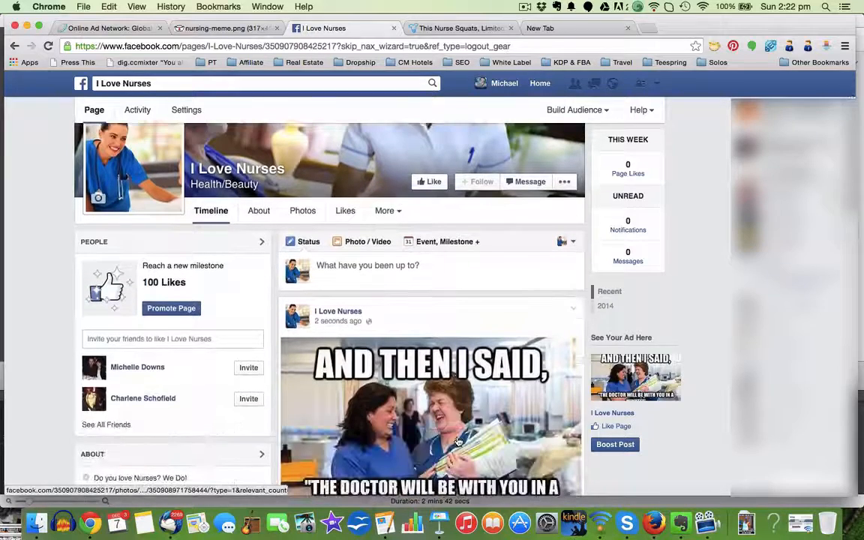
pyautogui.click(360, 244)
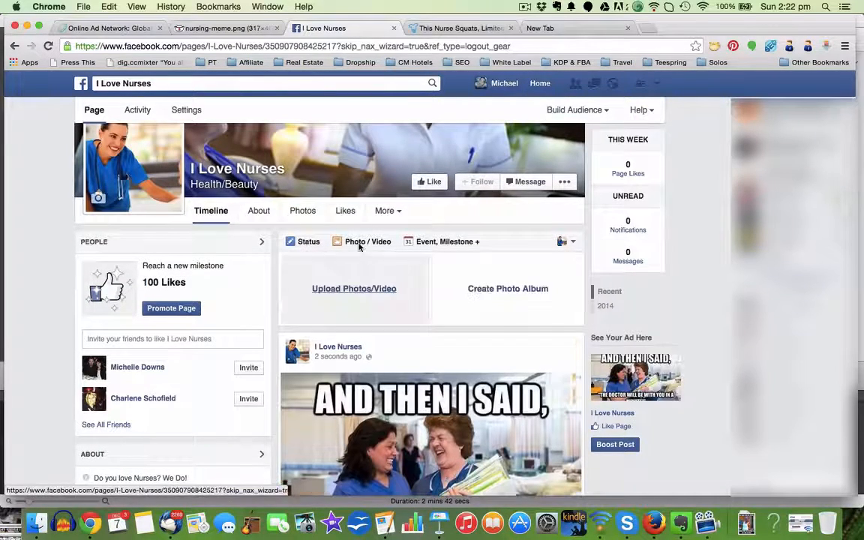
pyautogui.click(367, 289)
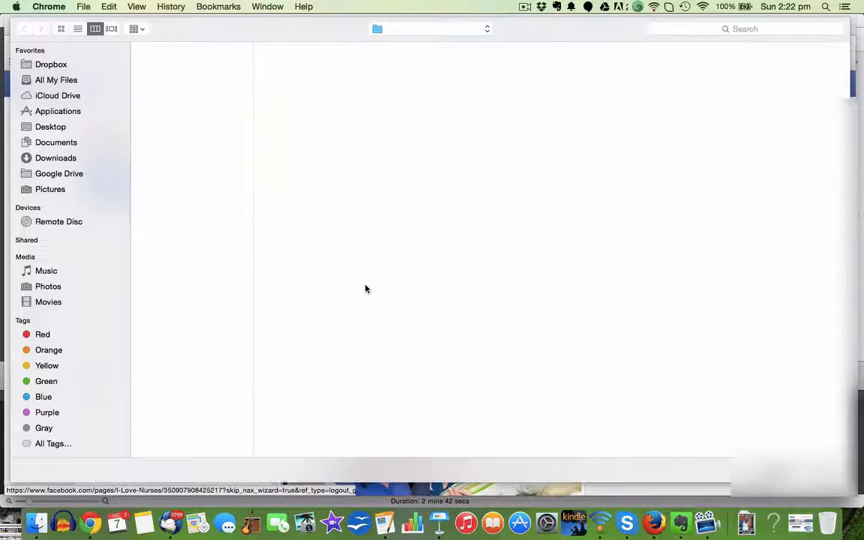
pyautogui.doubleClick(210, 87)
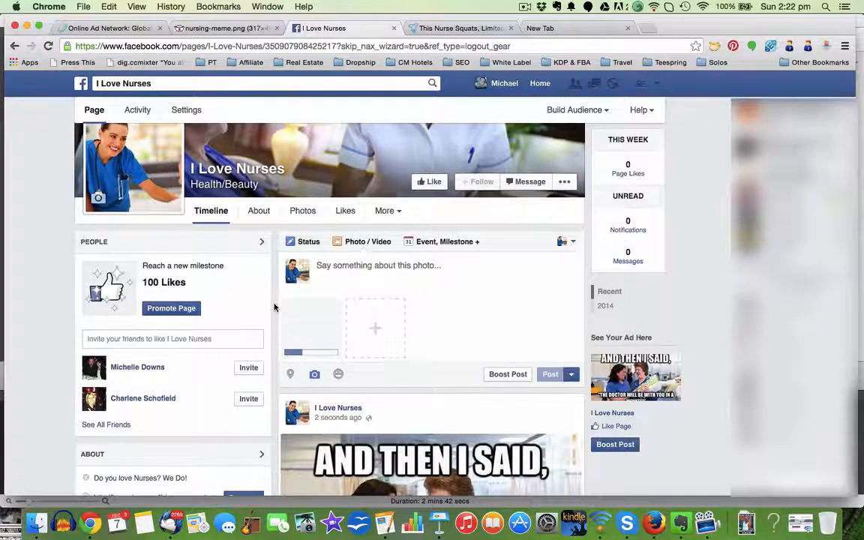
# Step: Schedule the nurse-and-patient photo post for 12/8/2014 at 2:34 PM and submit it
pyautogui.scroll(-2, 275, 307)
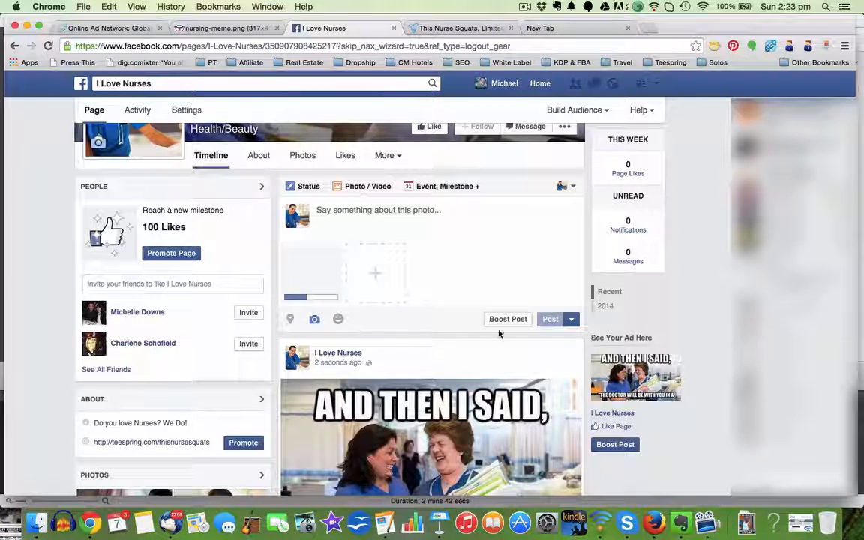
pyautogui.click(572, 320)
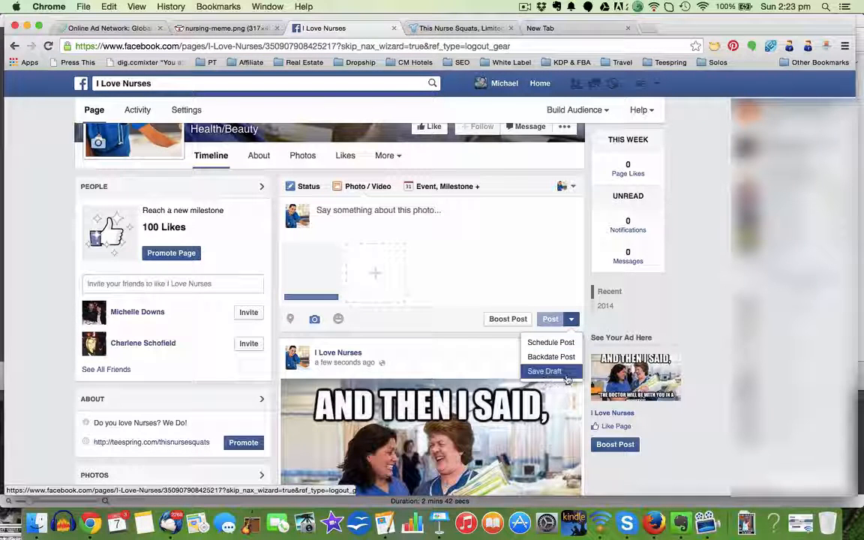
pyautogui.click(557, 342)
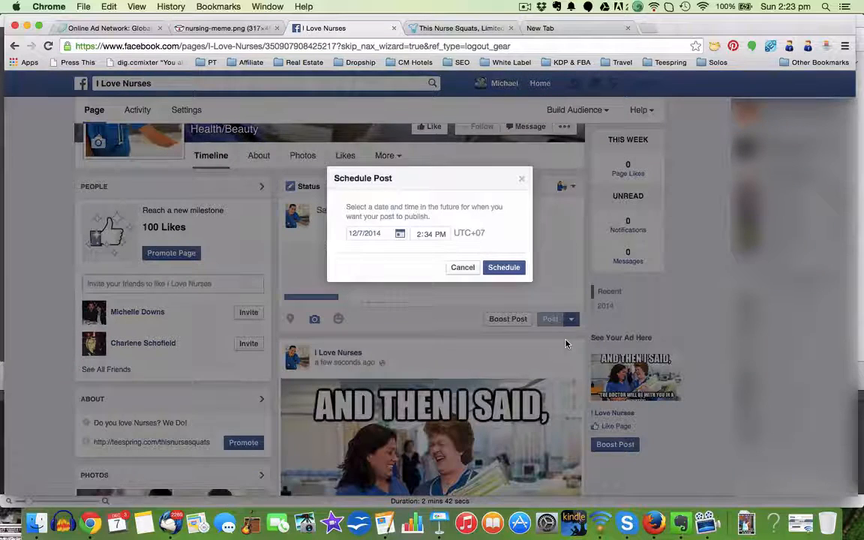
pyautogui.click(401, 235)
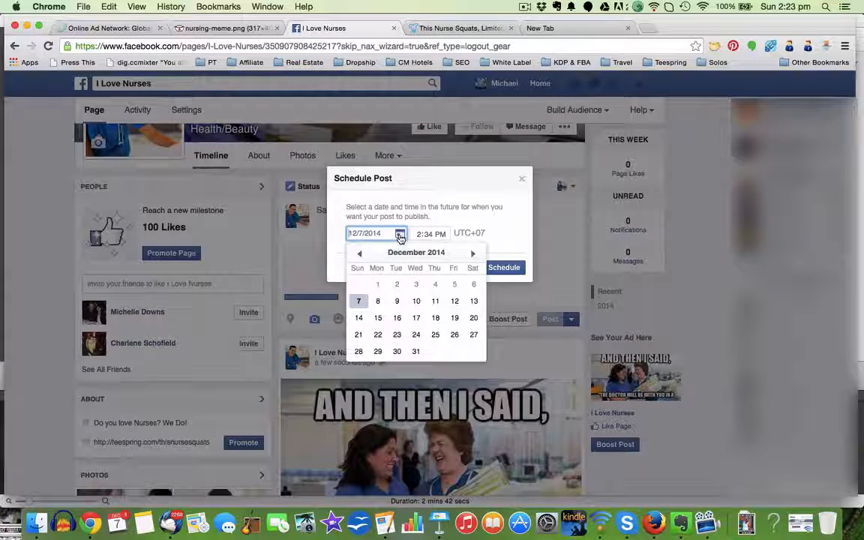
pyautogui.click(378, 300)
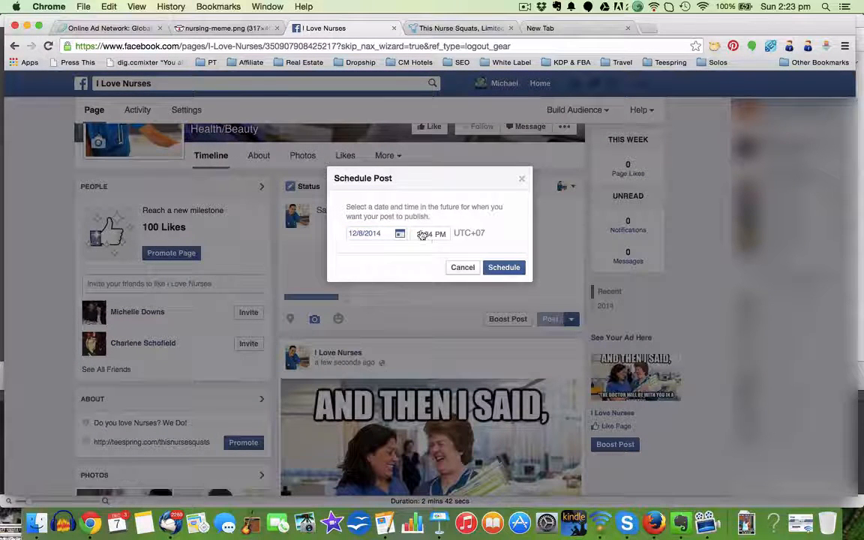
pyautogui.click(514, 274)
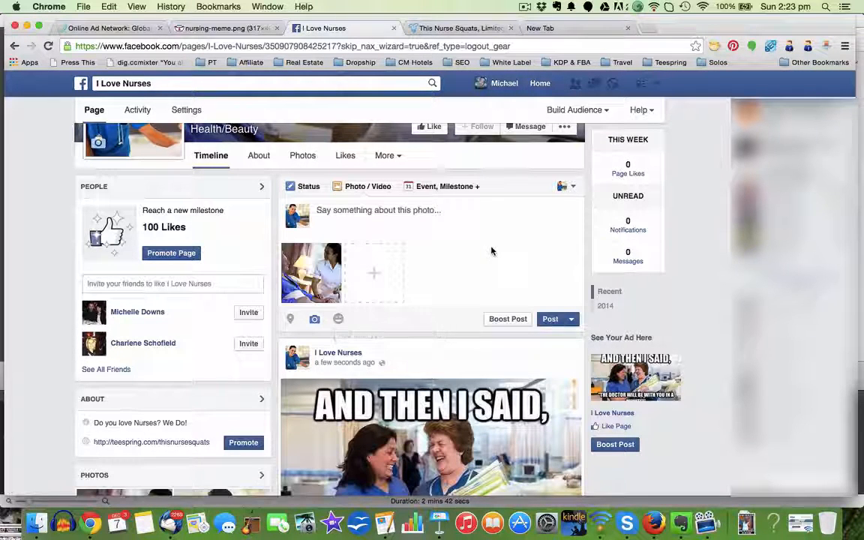
pyautogui.click(547, 319)
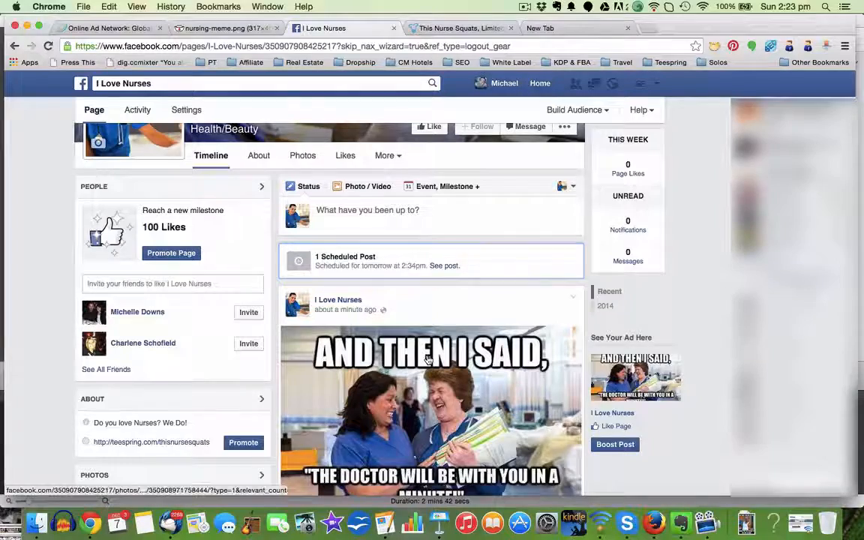
# Step: Review the Page's timeline from the scheduled post through the meme posts to the cover photo and profile picture updates
pyautogui.scroll(-5, 428, 358)
pyautogui.scroll(-5, 428, 360)
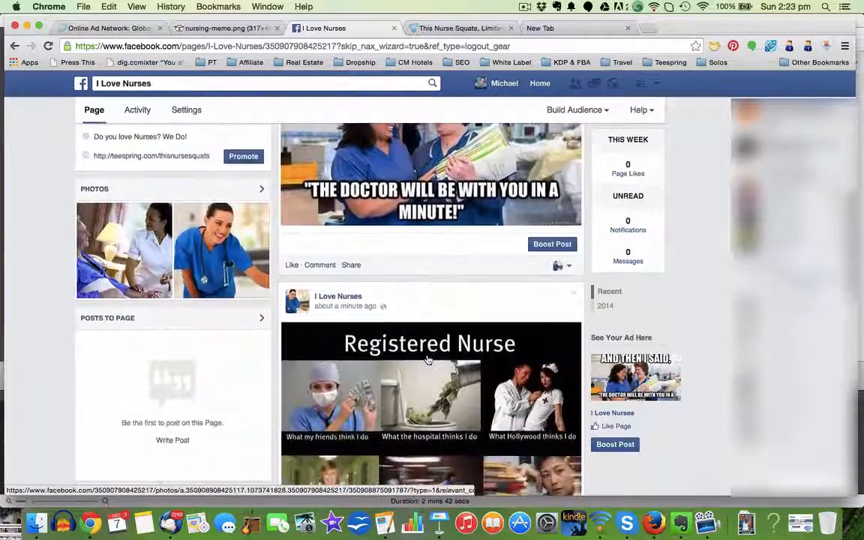
pyautogui.scroll(15, 429, 359)
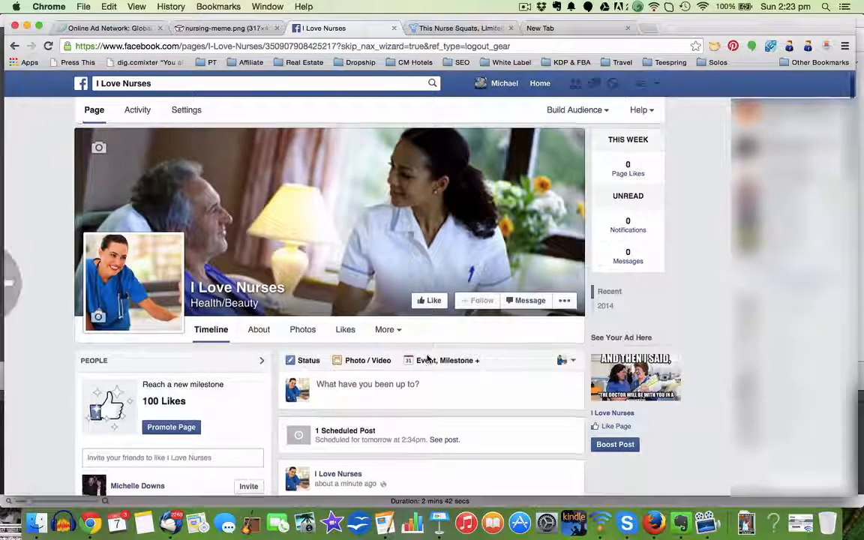
pyautogui.scroll(-3, 427, 359)
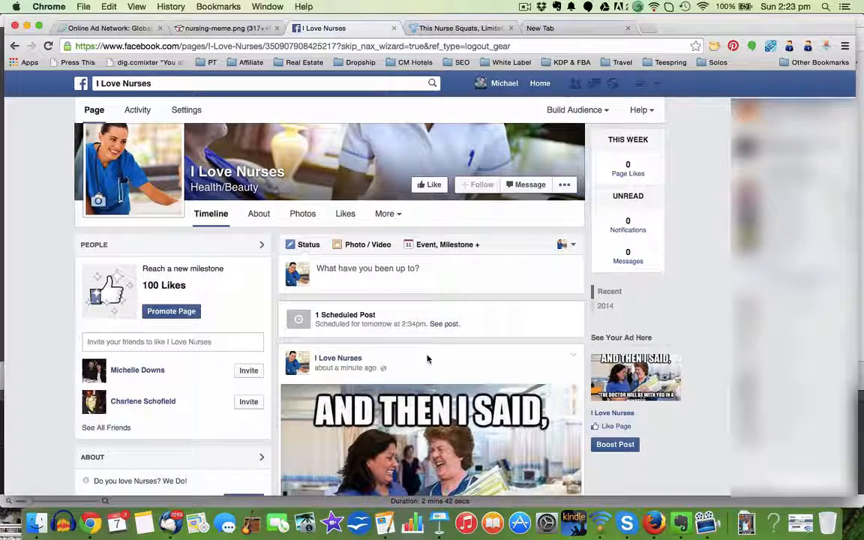
pyautogui.scroll(3, 428, 358)
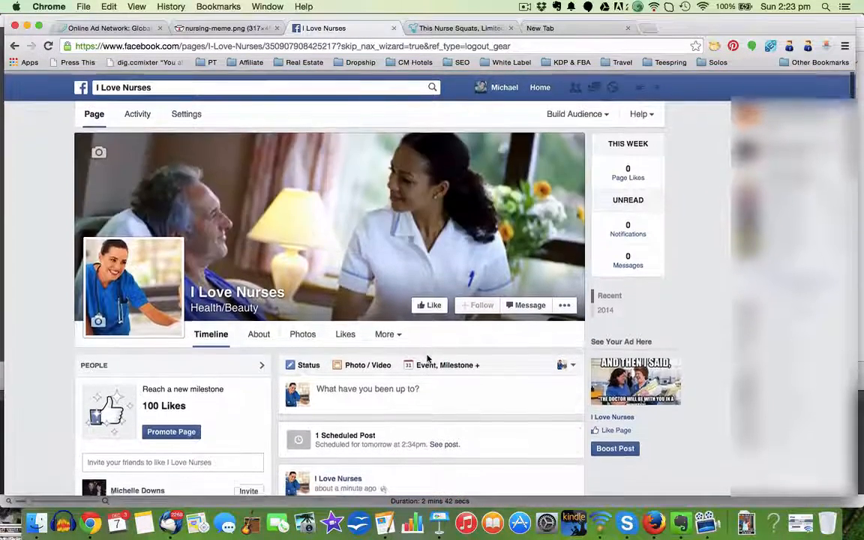
pyautogui.scroll(-9, 428, 359)
pyautogui.scroll(-3, 428, 359)
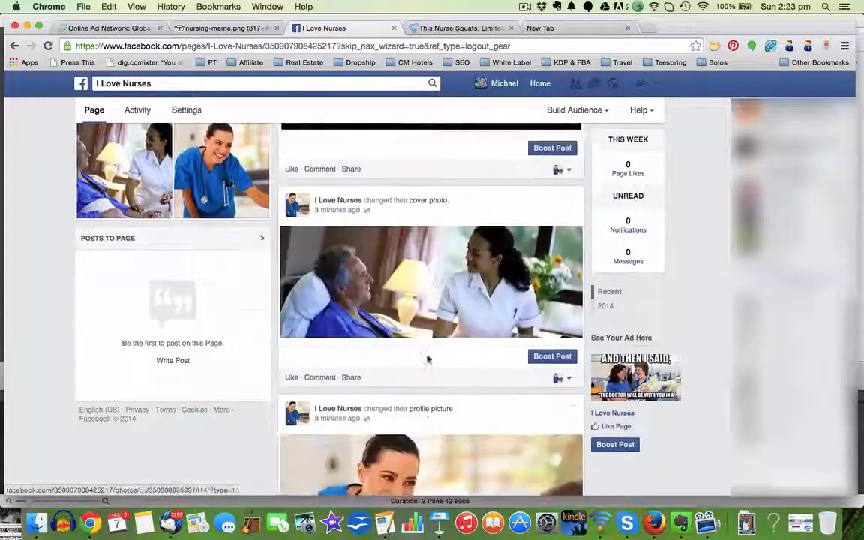
pyautogui.scroll(8, 428, 358)
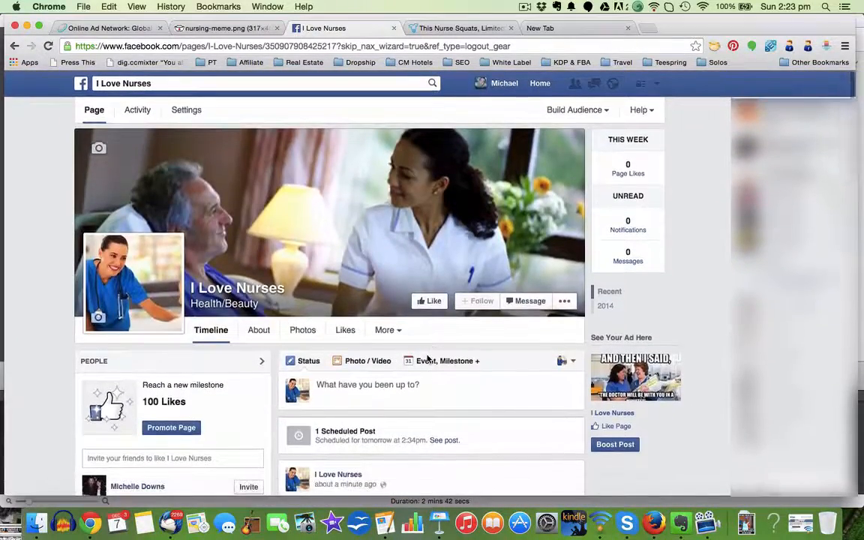